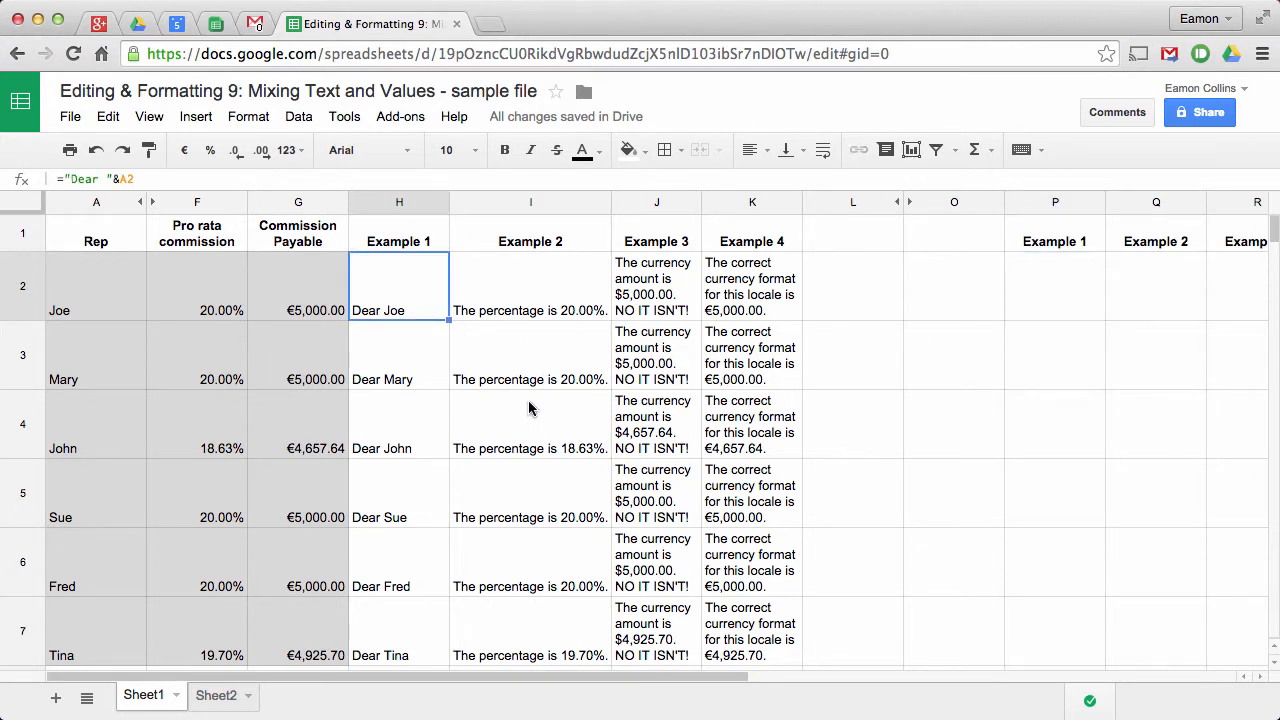
- Enter the formula ="Dear "&A2 in cell P2, under the second Example 1 heading
click(1066, 302)
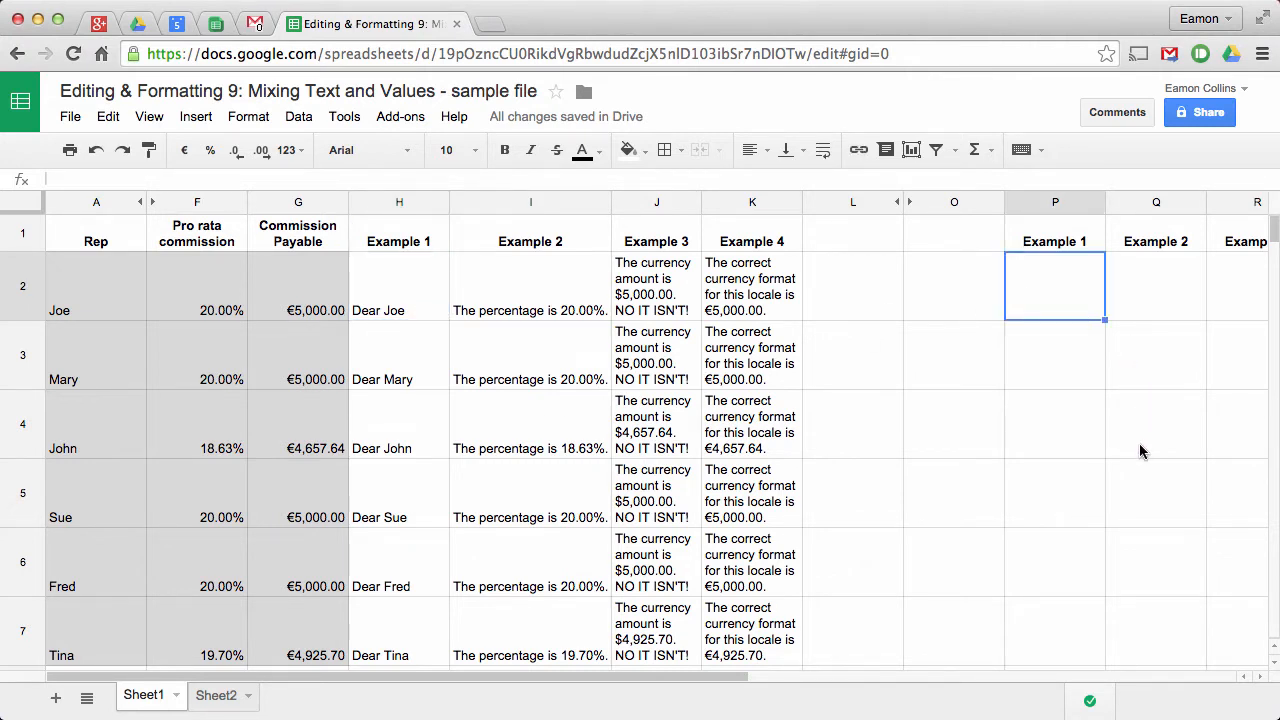
text(=Dear)
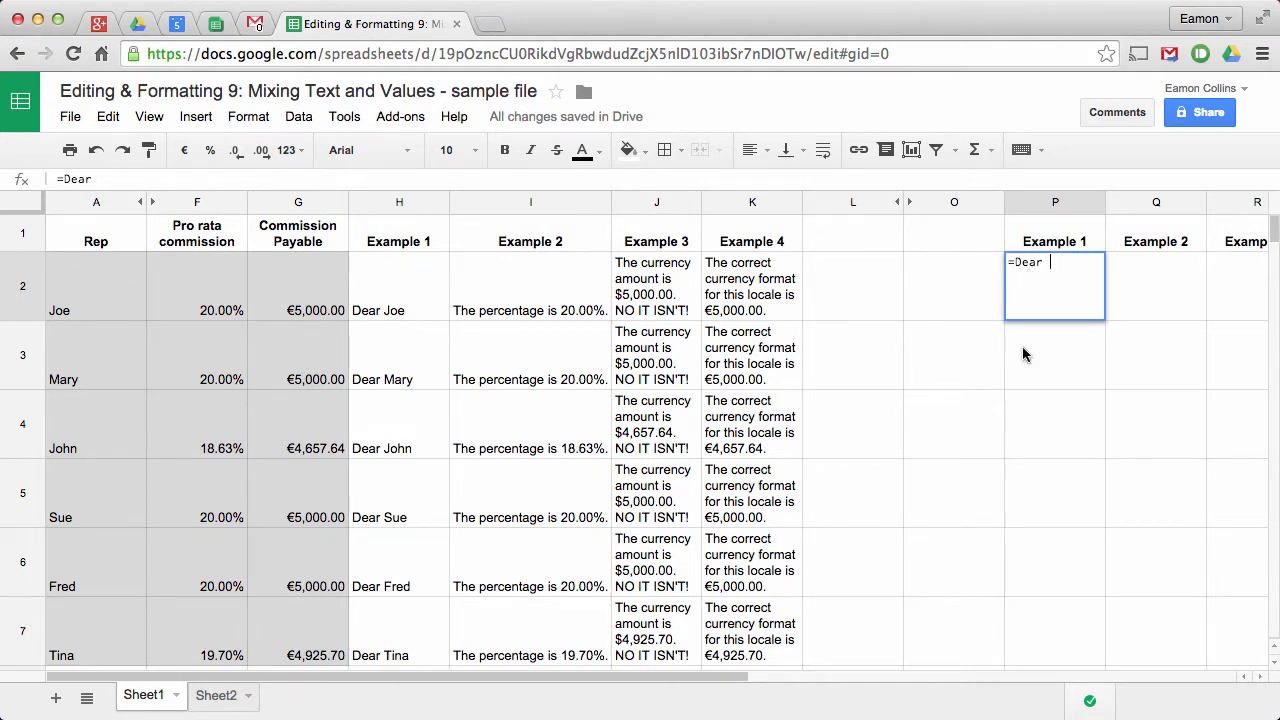
click(1013, 262)
text(")
click(1073, 313)
text(")
text(&)
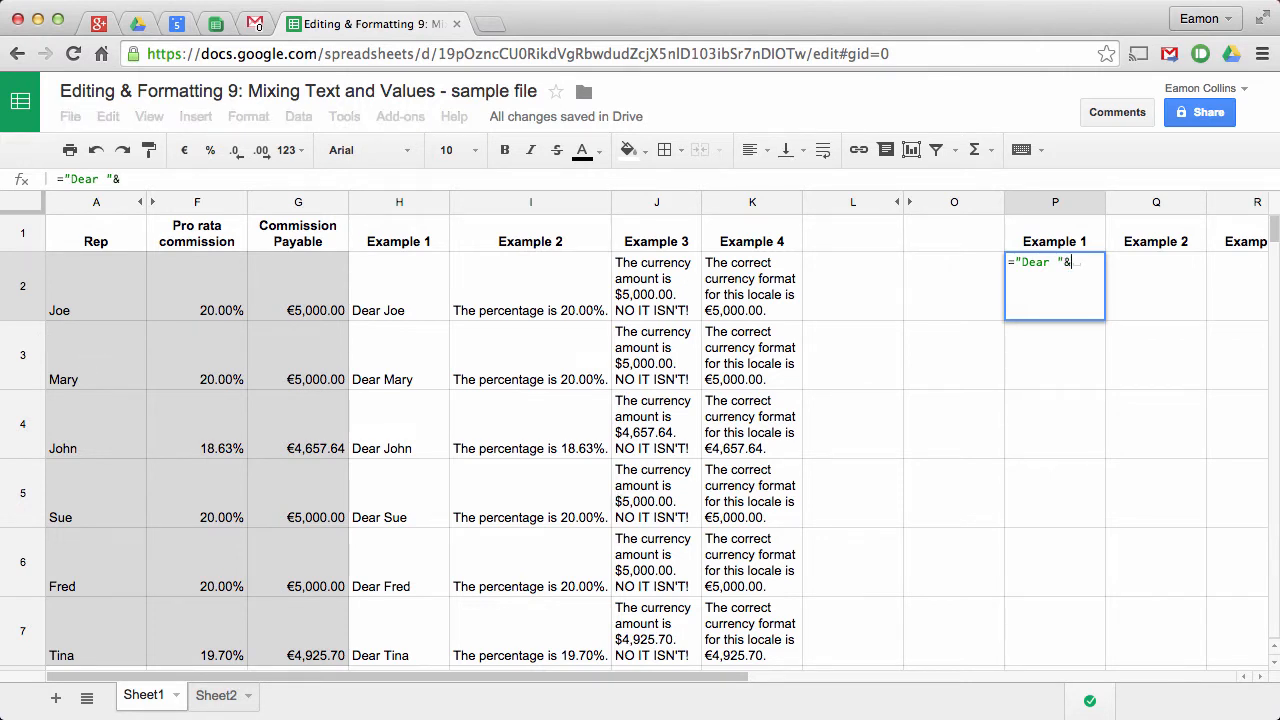
text(a2)
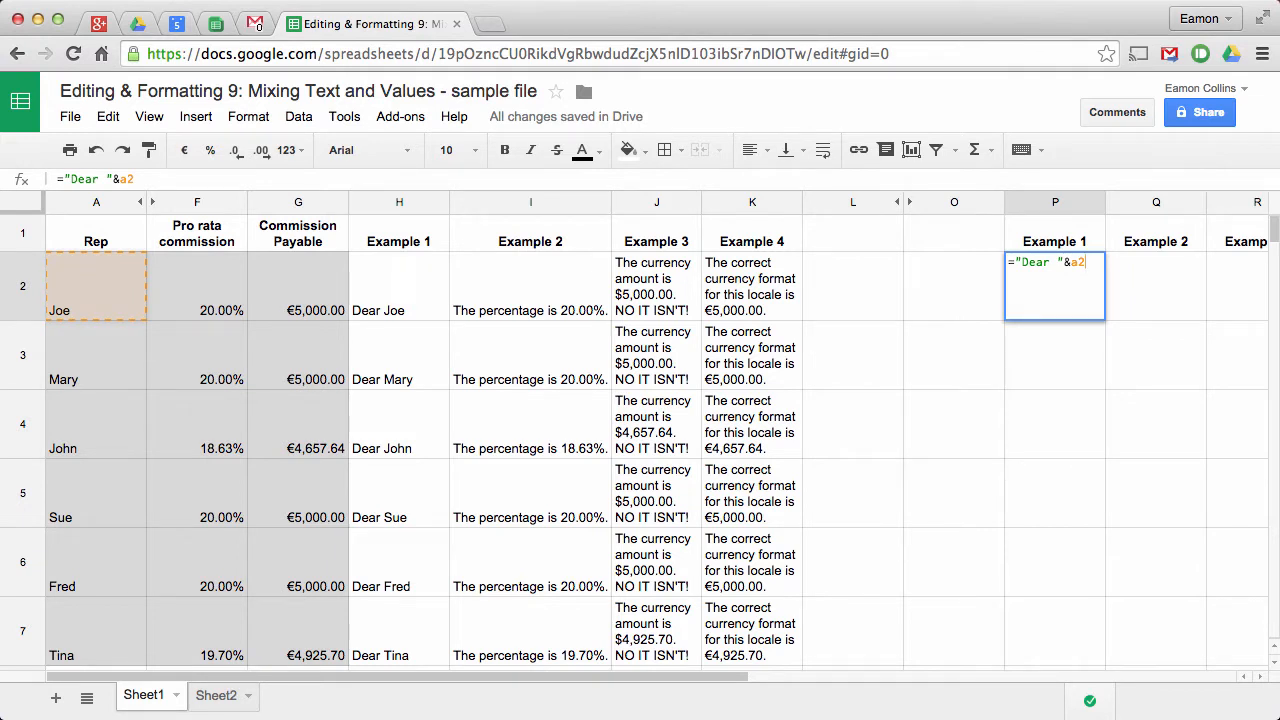
key(Return)
- Fill the greeting formula from P2 down through P7
click(1063, 312)
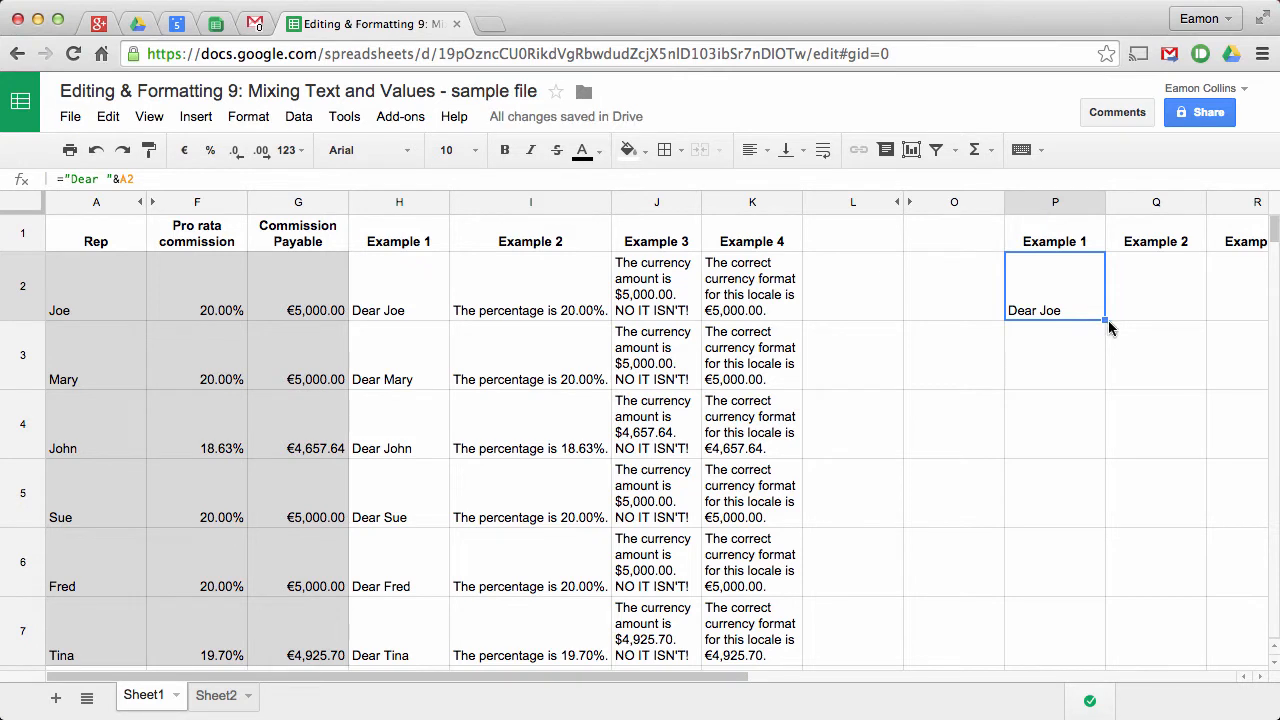
drag(1106, 321, 1108, 388)
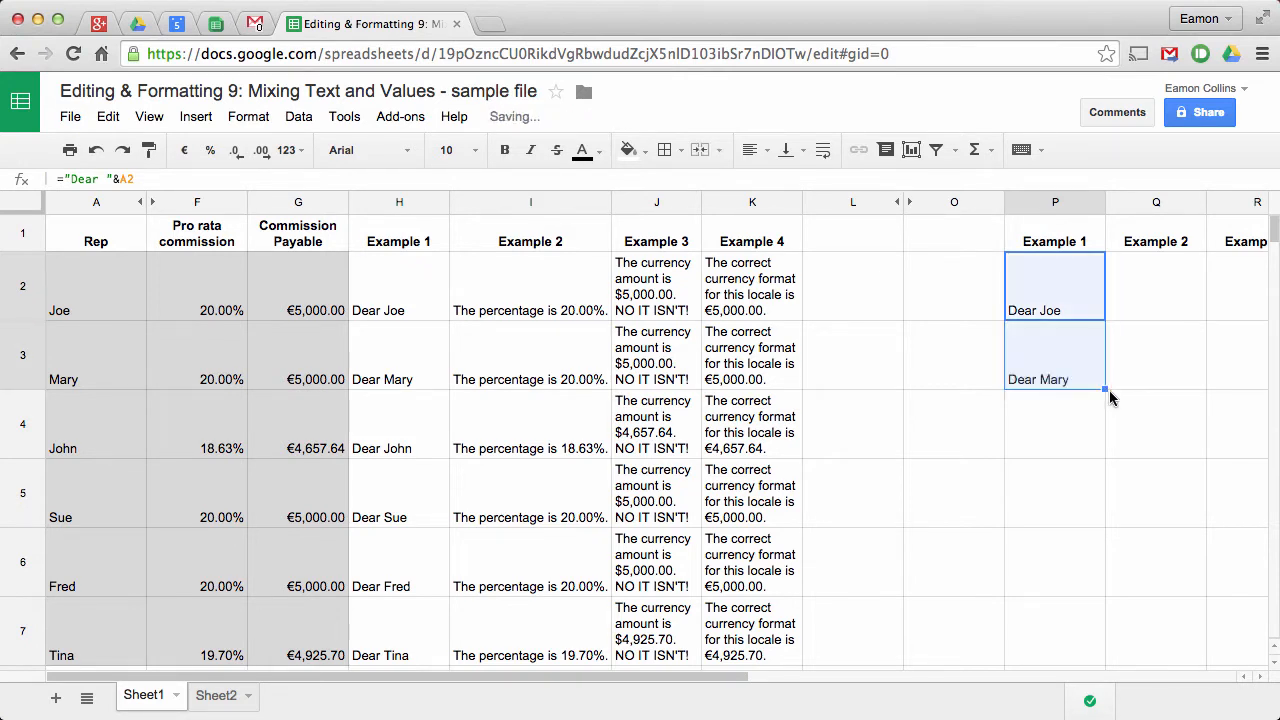
drag(1118, 557, 1094, 630)
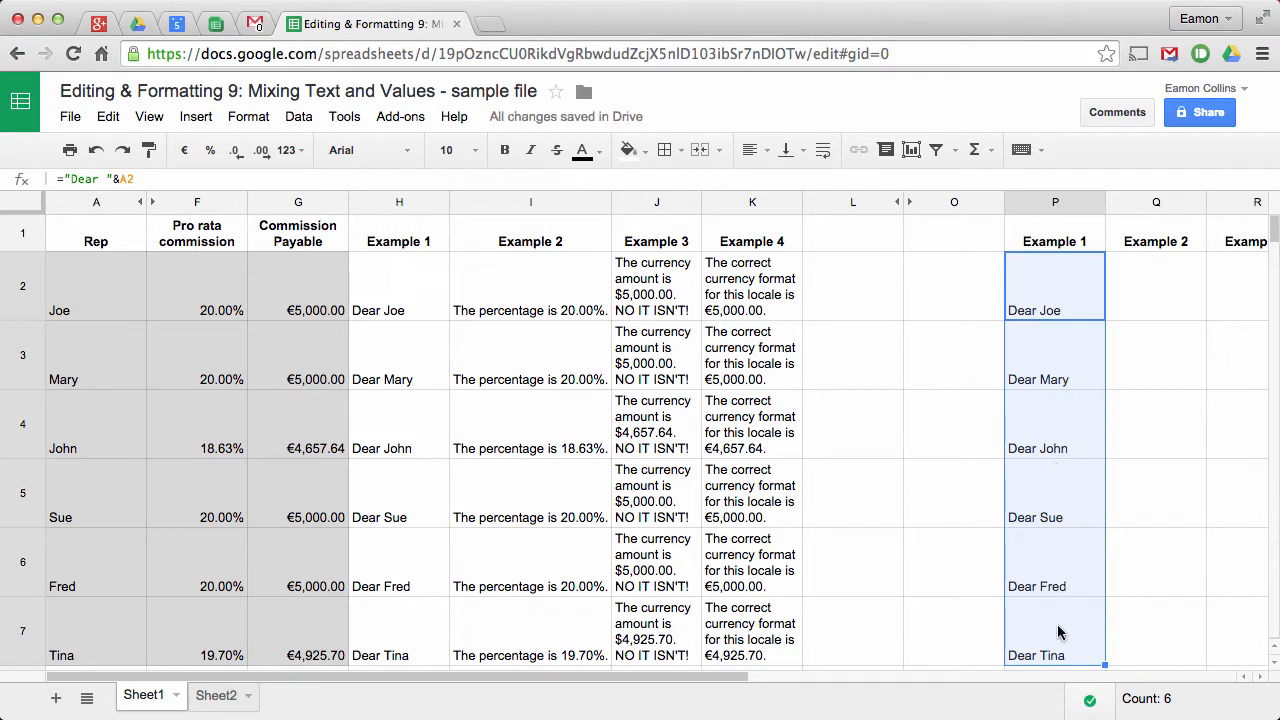
click(1048, 313)
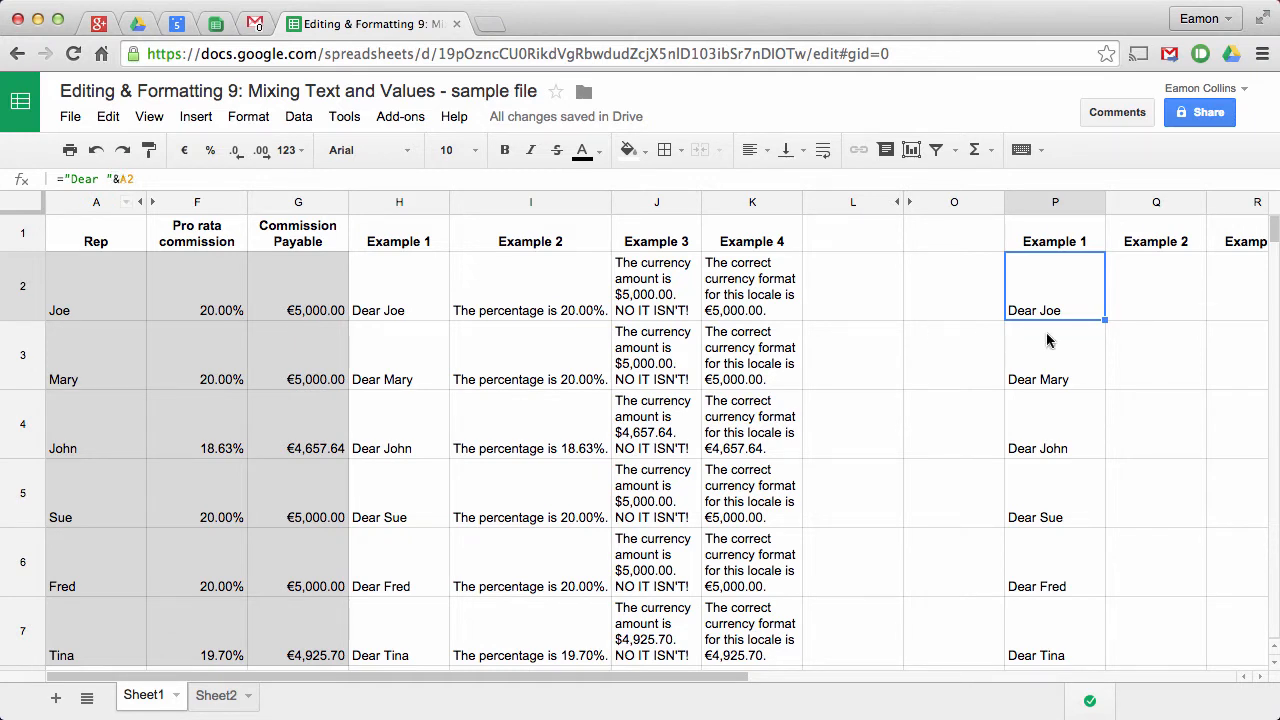
- Enter the formula ="The percentage is "&F2 in cell Q2
key(Right)
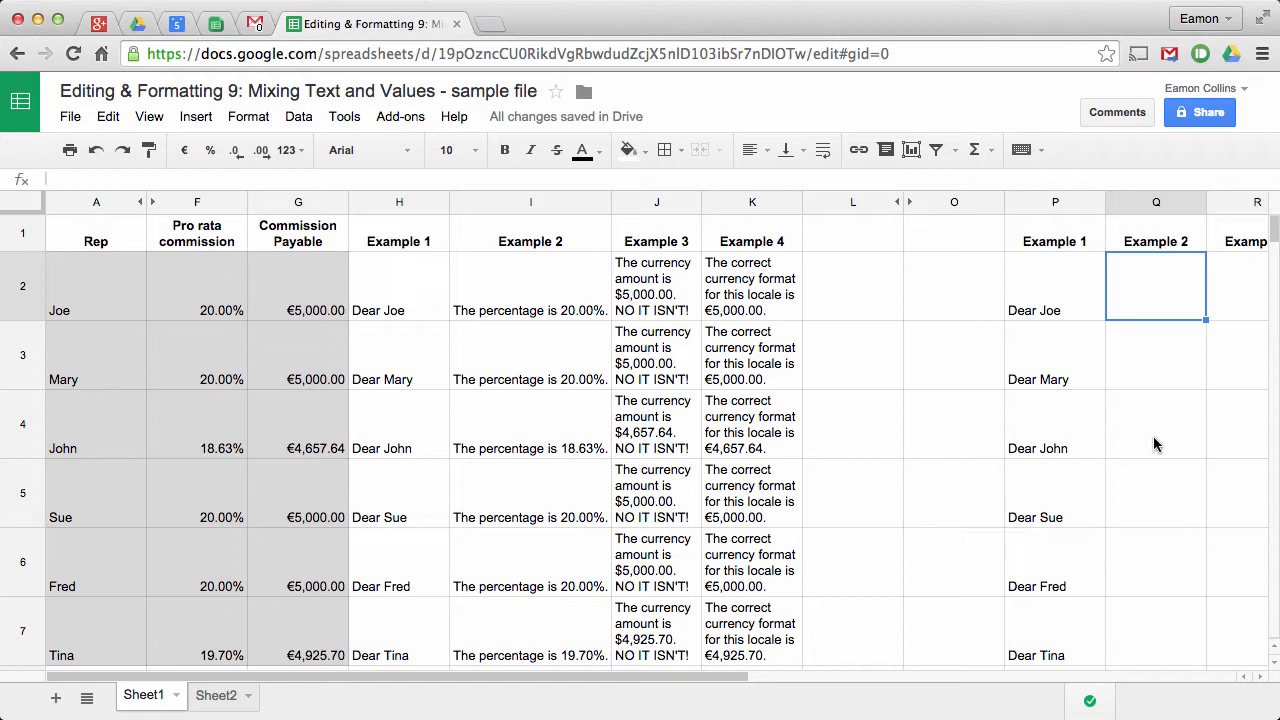
right_click(1153, 436)
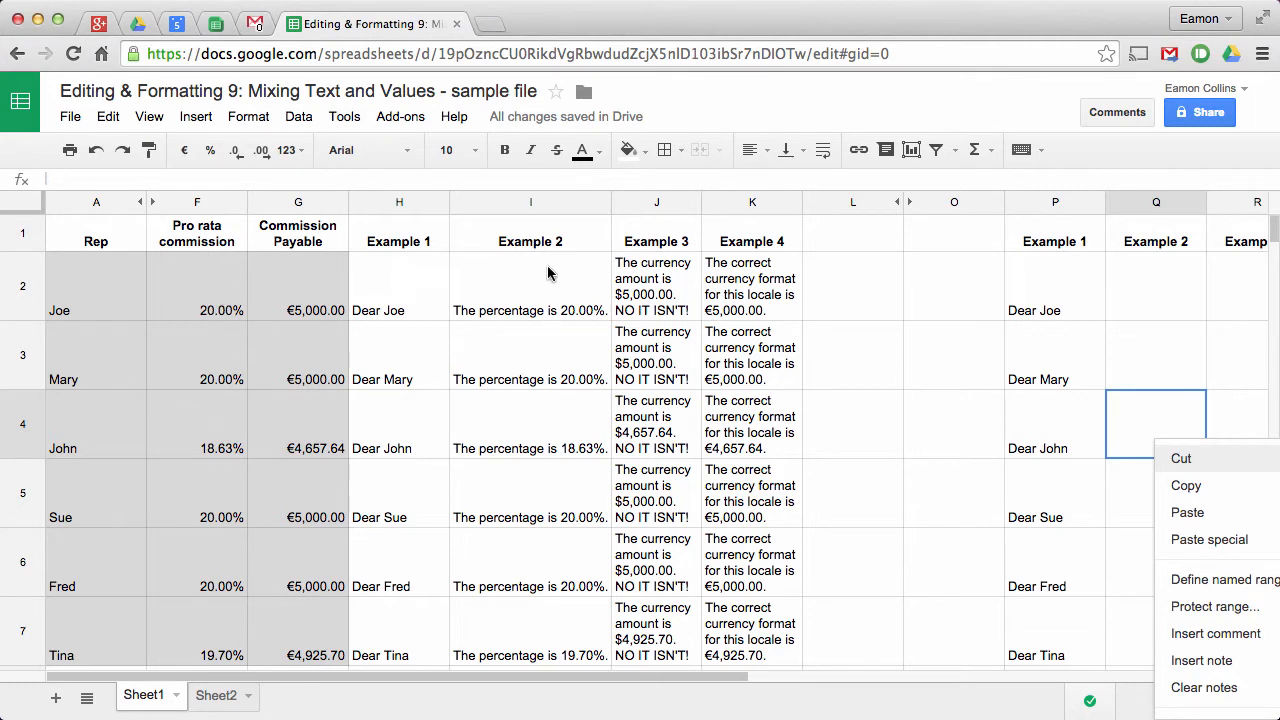
click(1146, 292)
text(=)
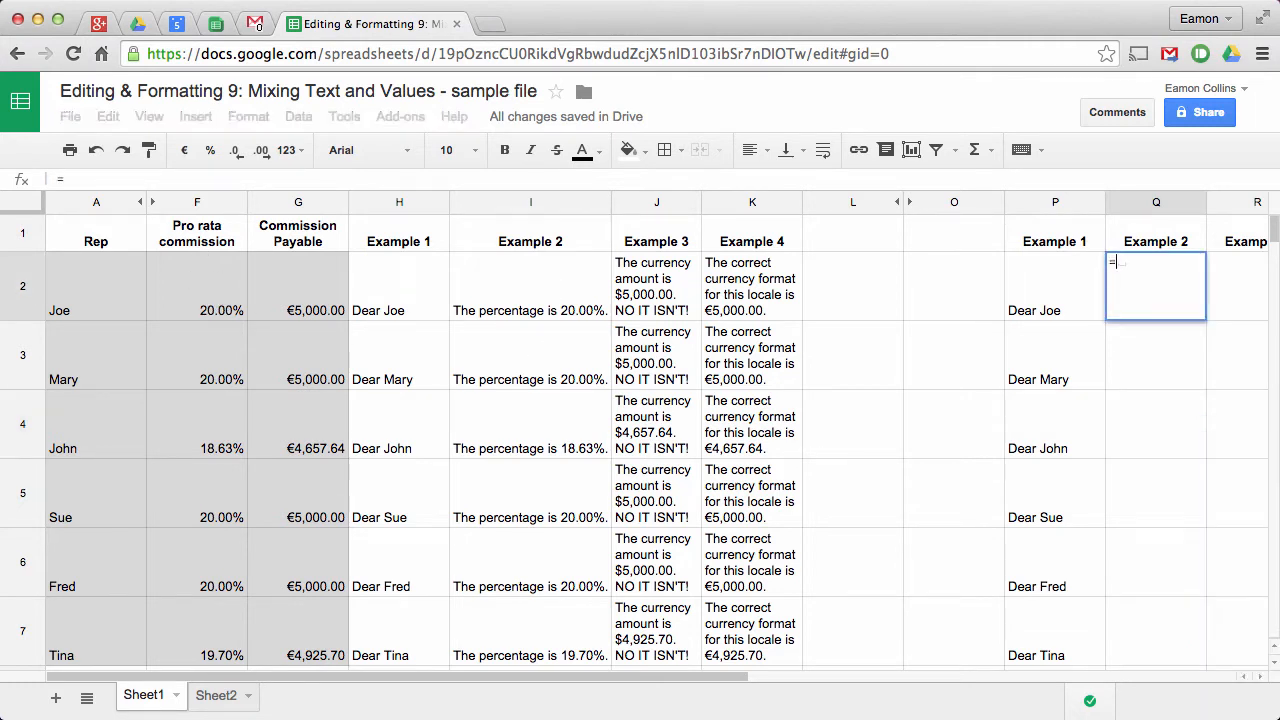
text("The pe)
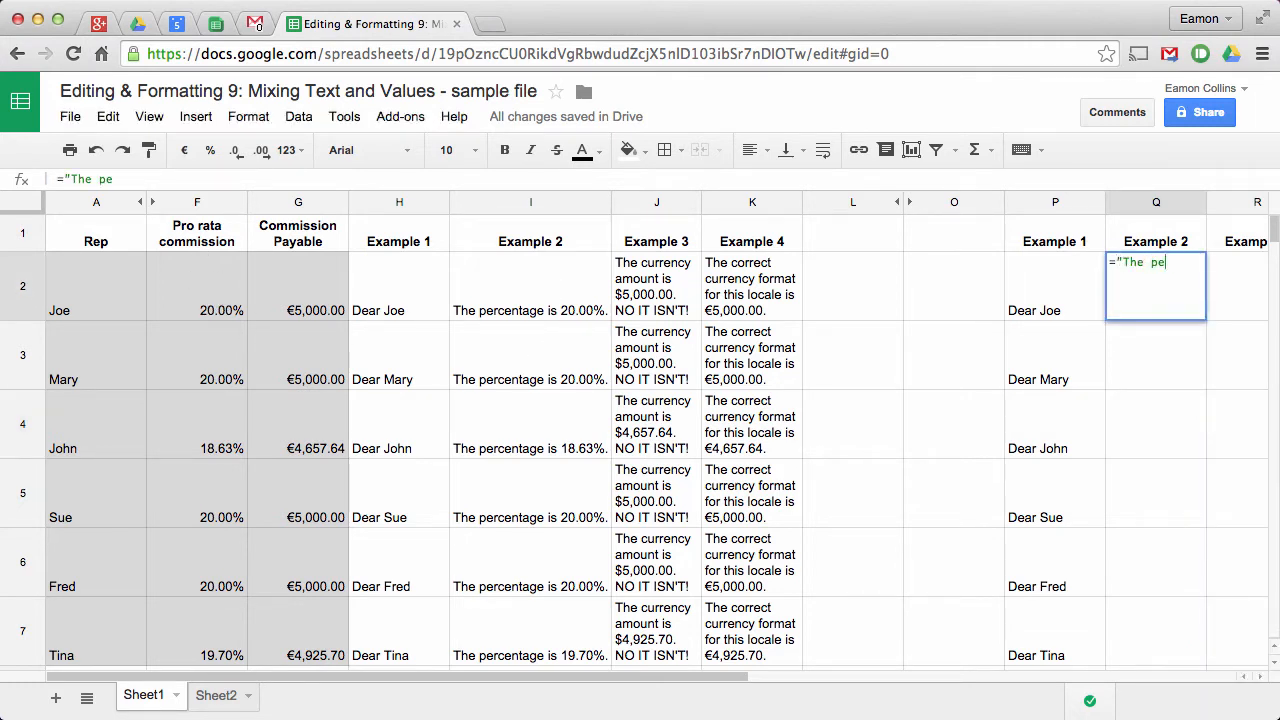
text(rcentage is )
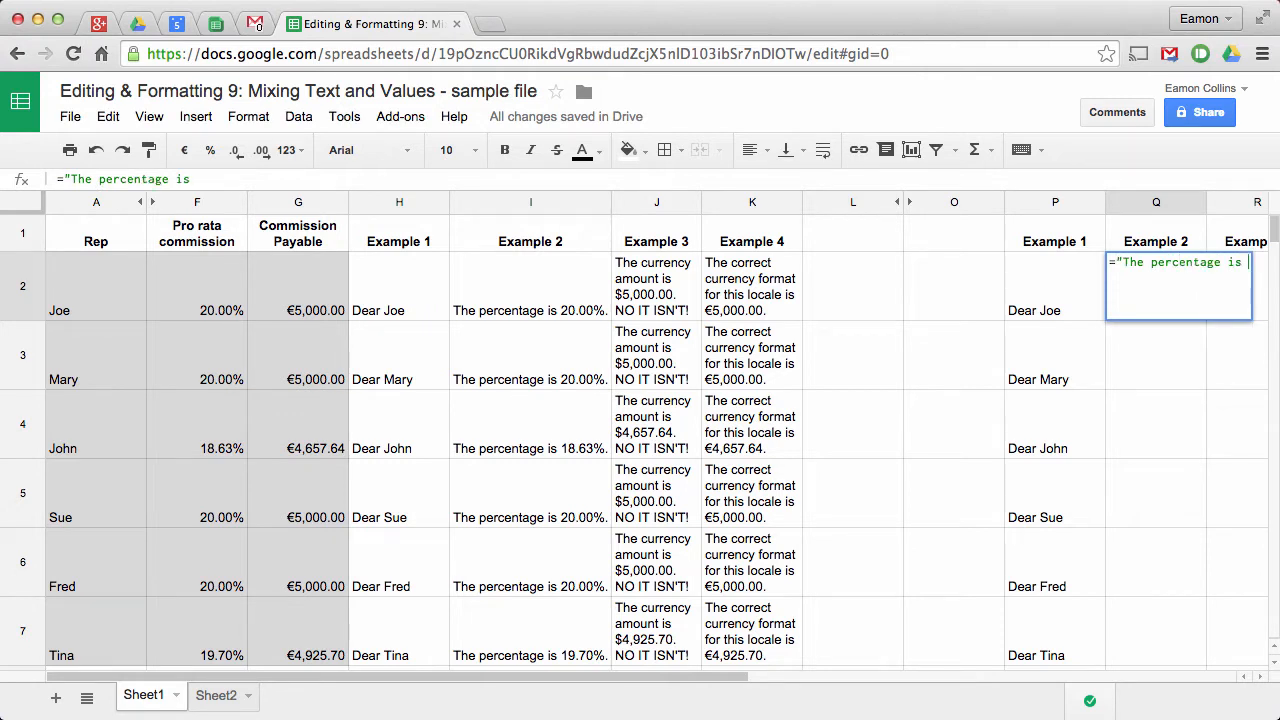
text("&)
click(197, 291)
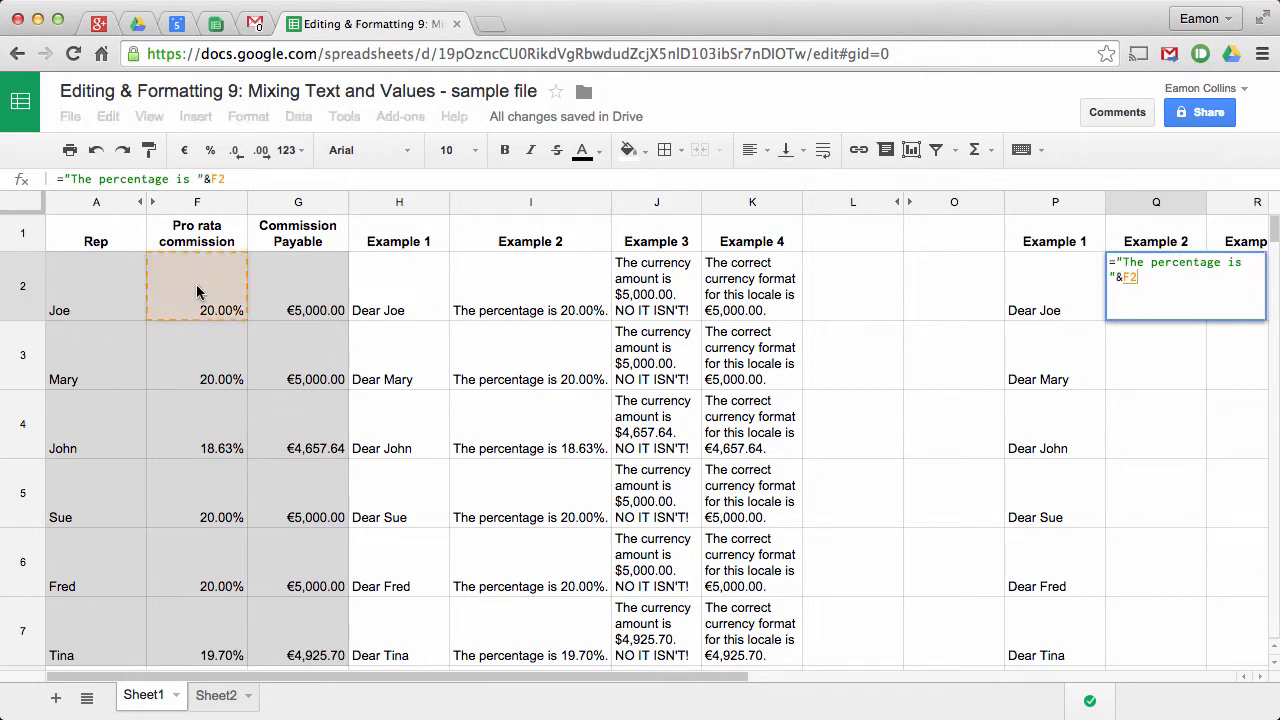
key(Return)
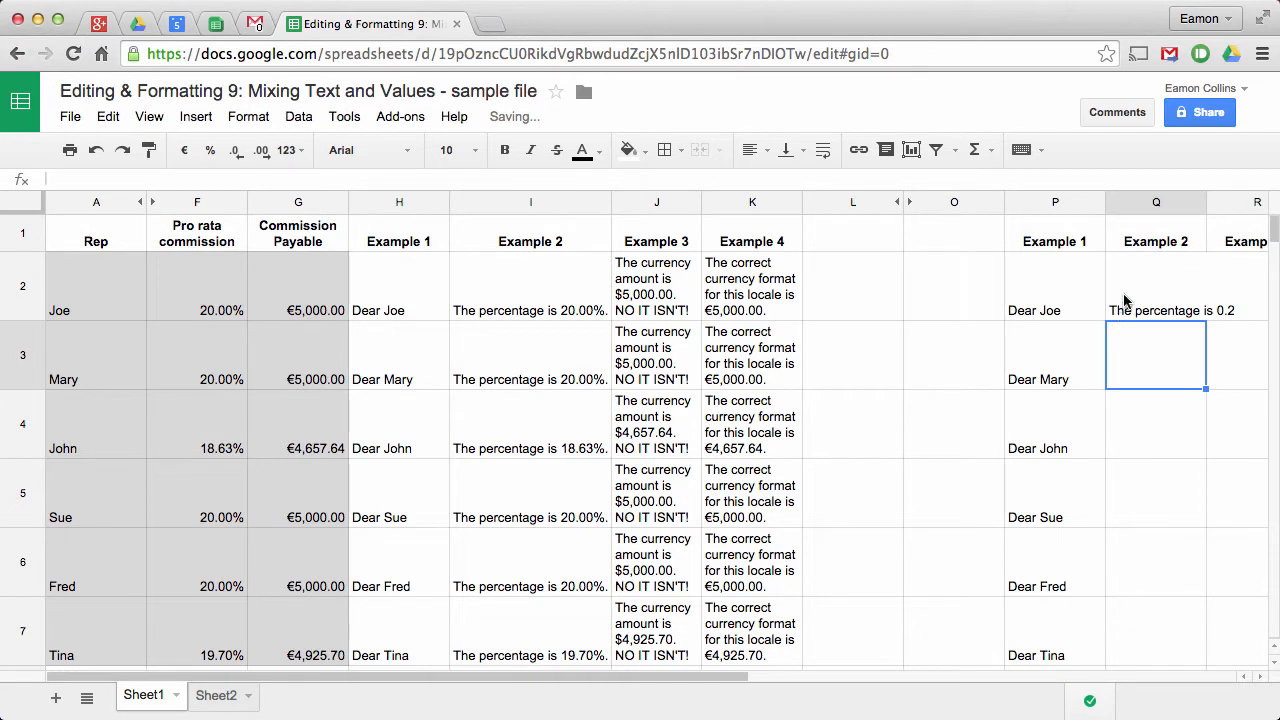
- Edit the Q2 formula to wrap F2 in FIXED with 2 decimal places and append "%." as closing text
click(1155, 318)
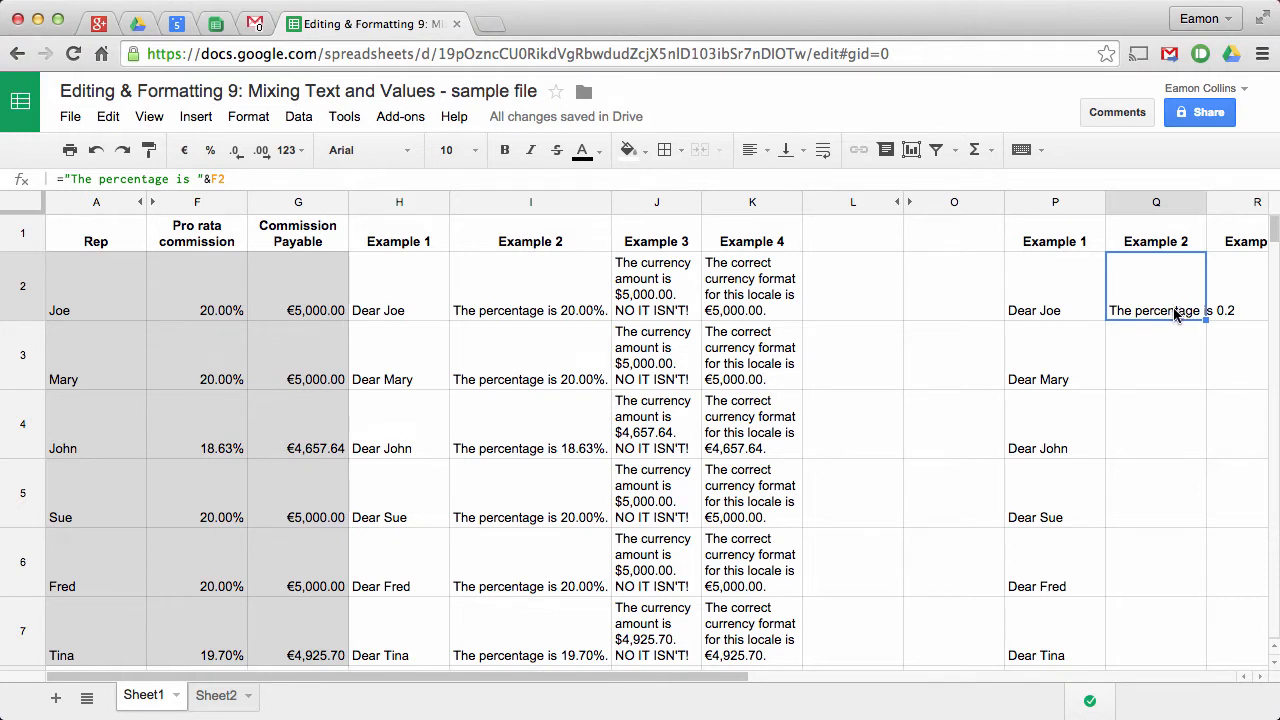
key(Return)
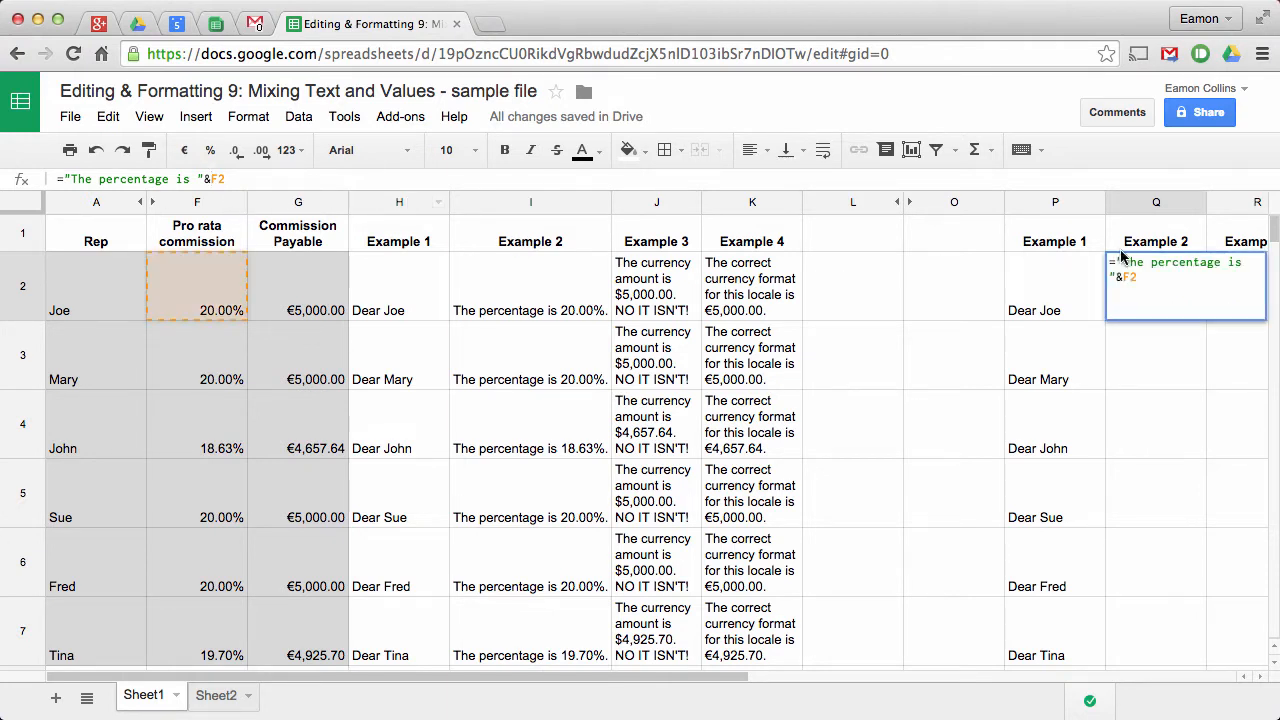
text(fixed)
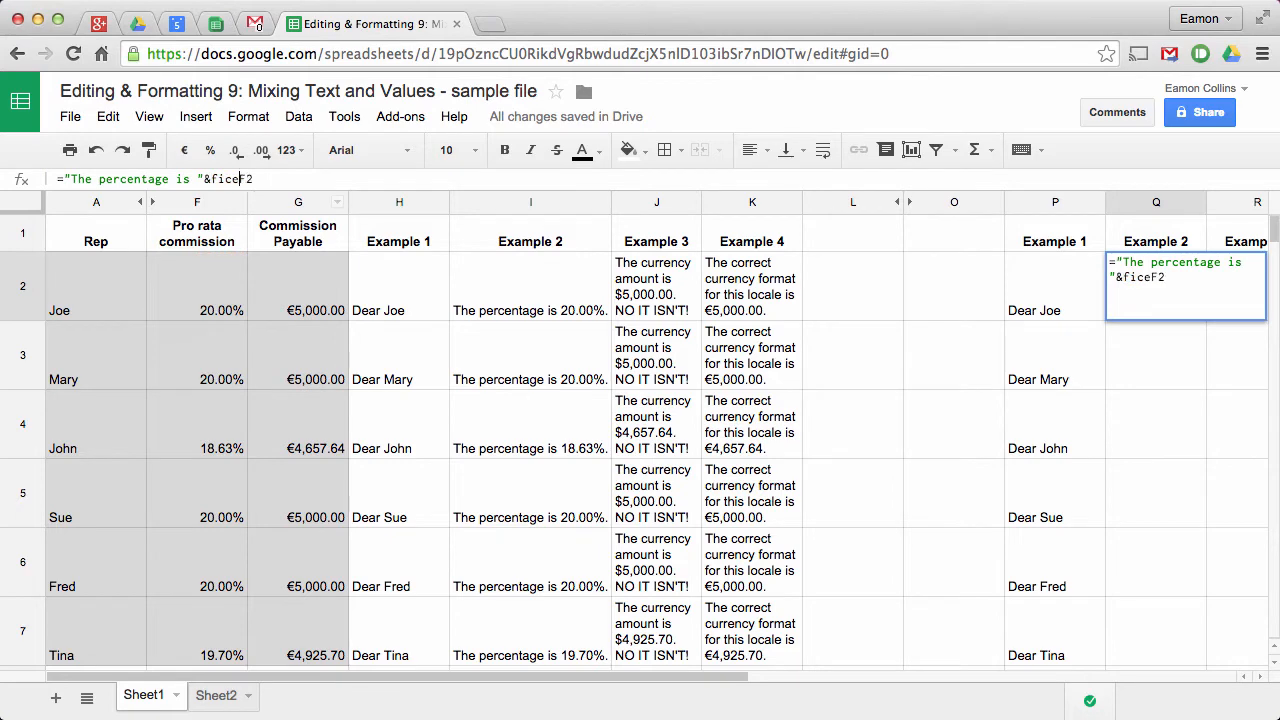
text((F2)
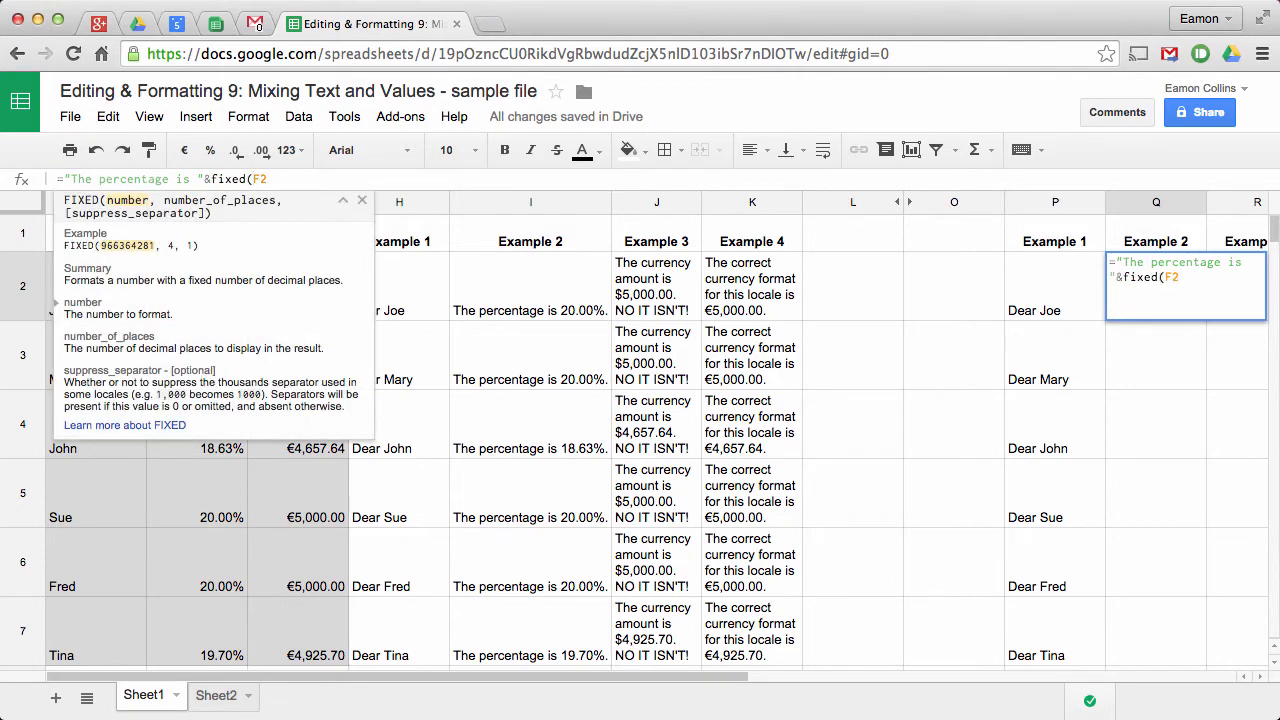
text(,)
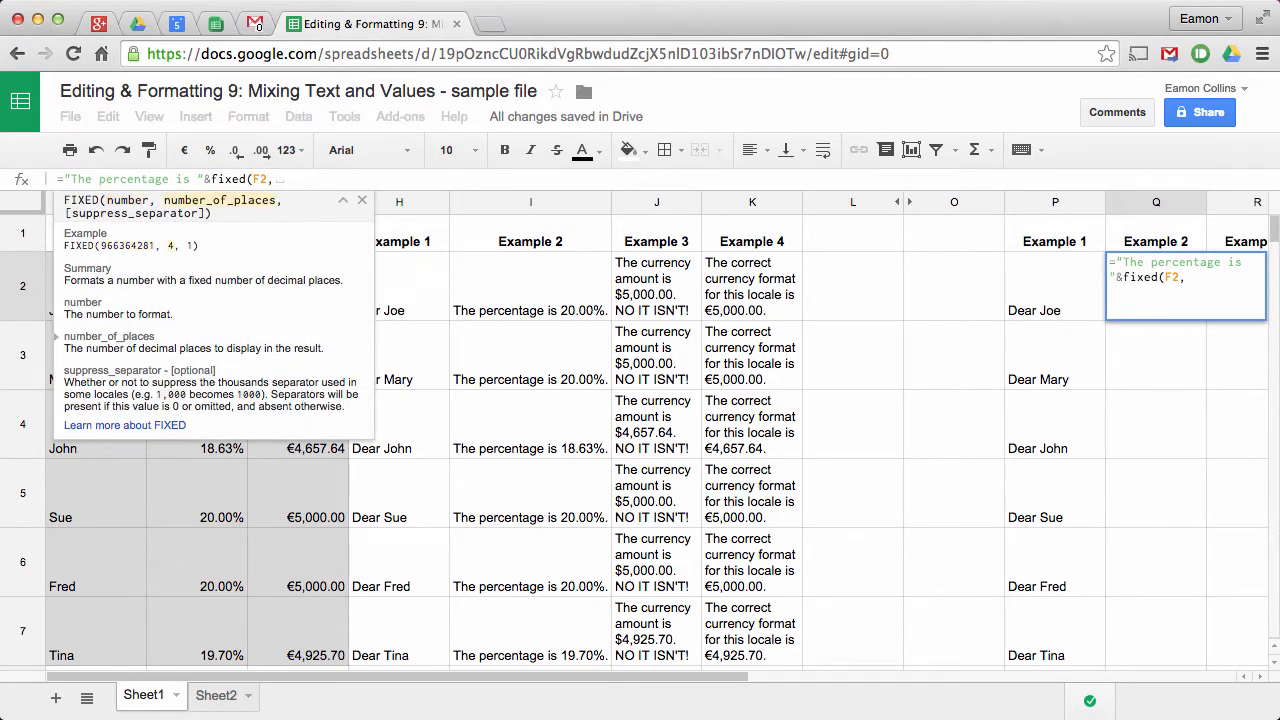
text(2)
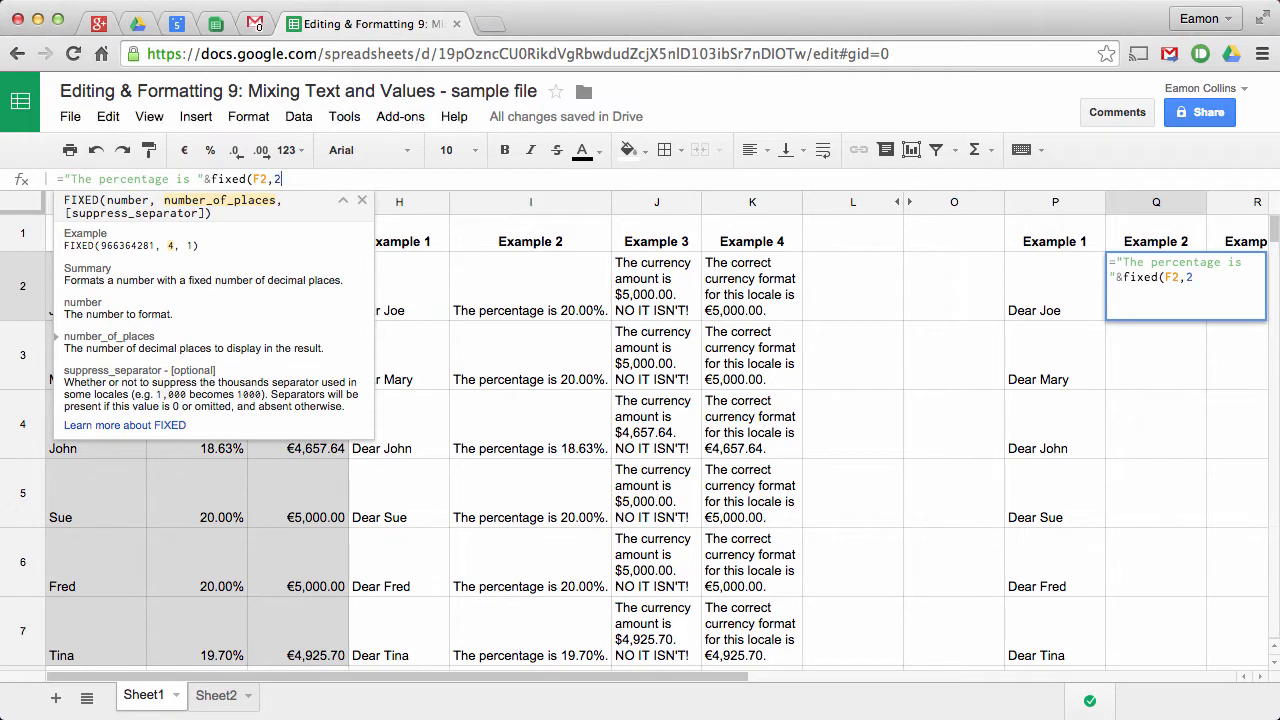
text())
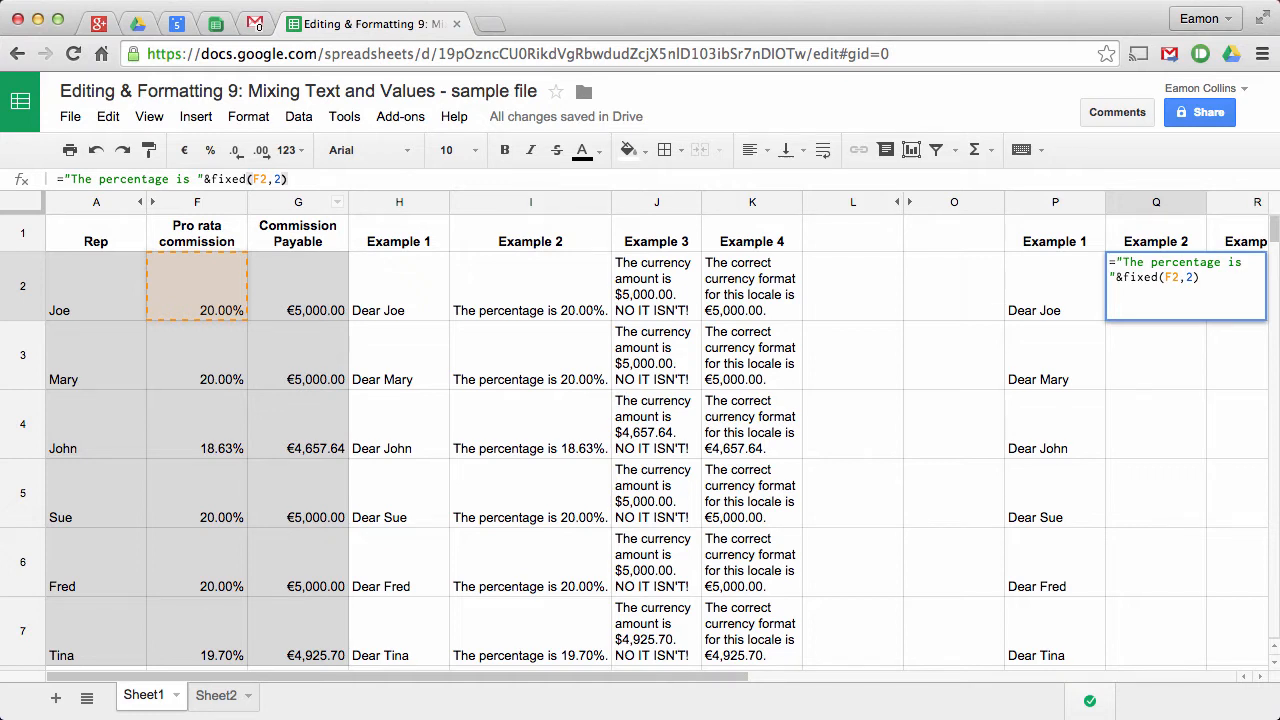
text(&"%.)
key(Return)
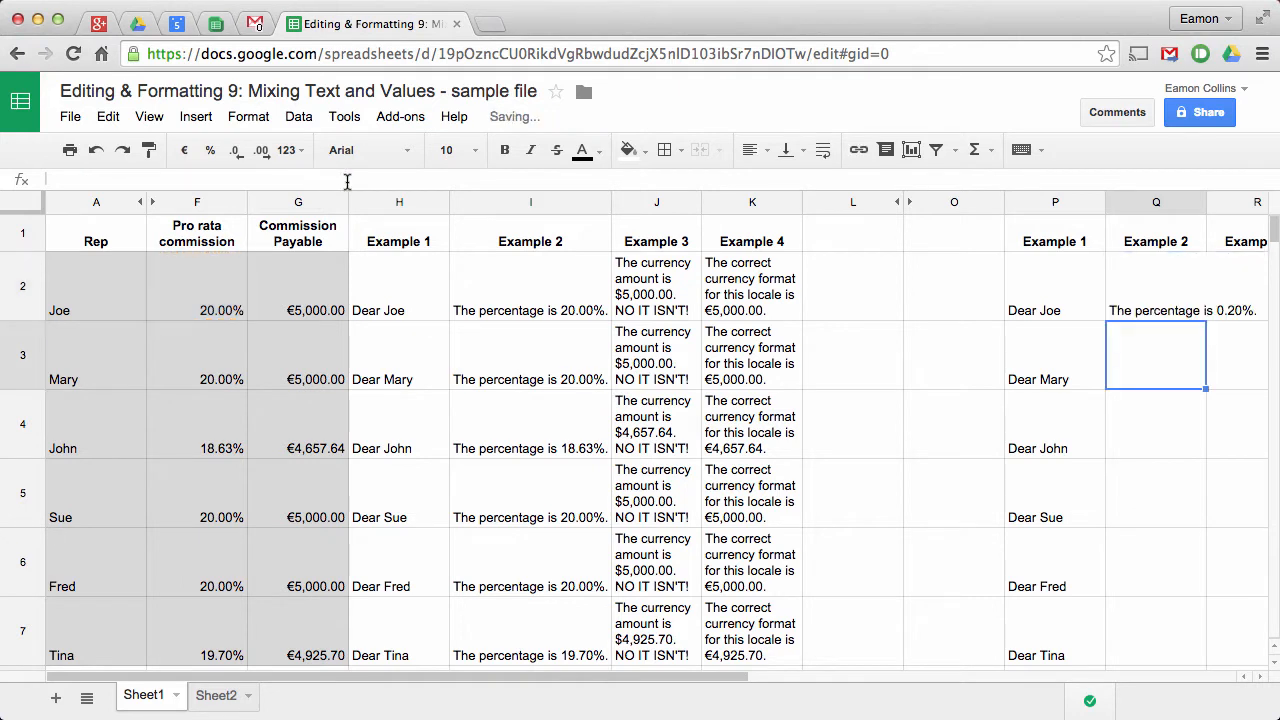
- Multiply F2 by 100 inside the FIXED function of the Q2 formula
click(1157, 296)
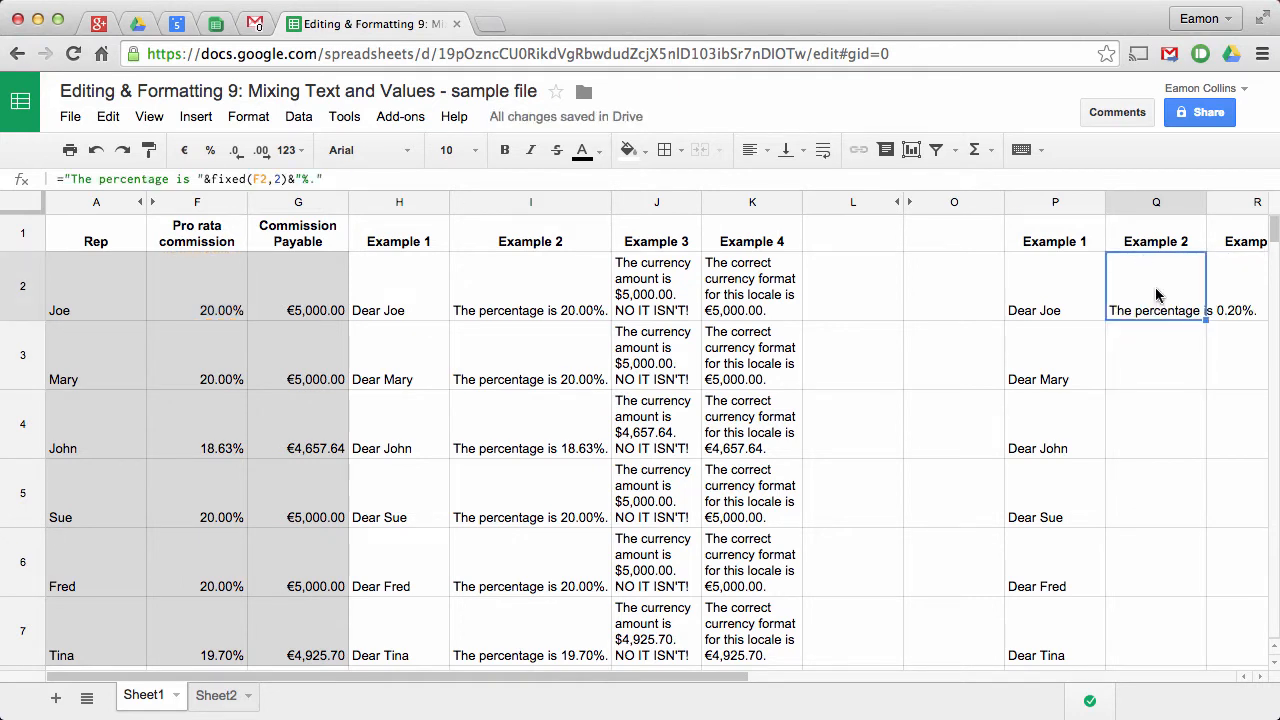
click(266, 178)
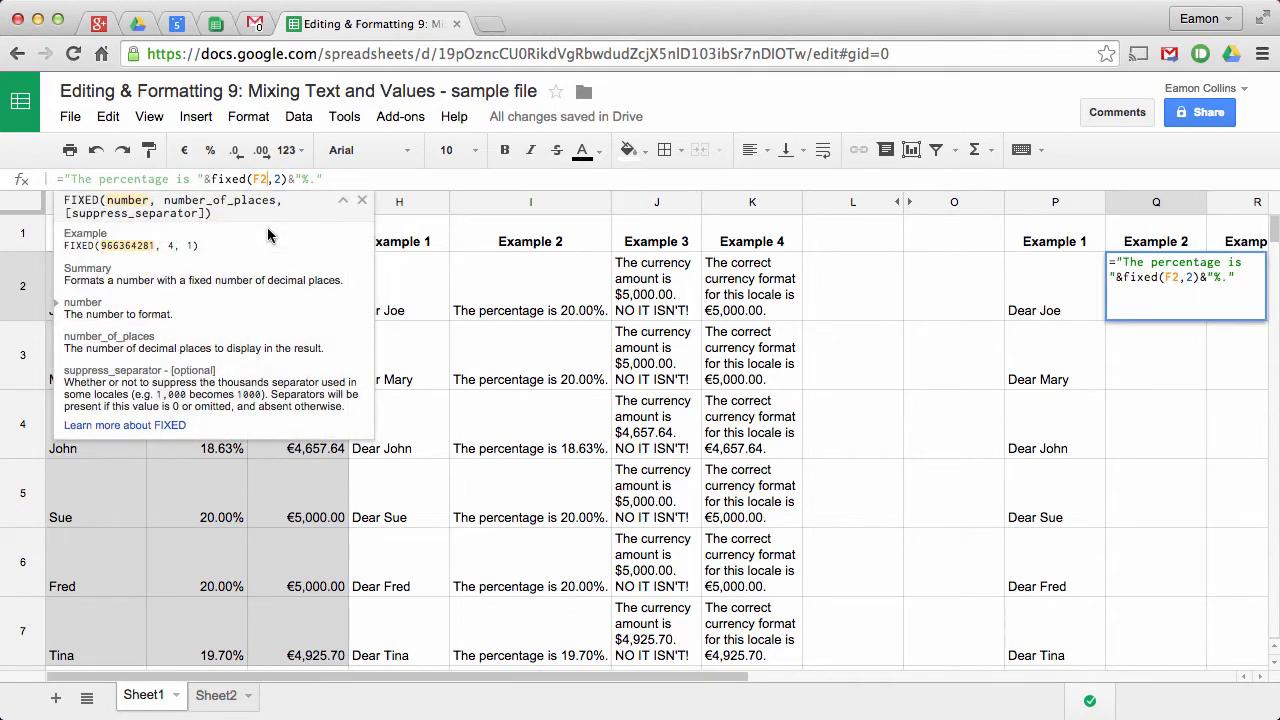
text(*100)
key(Return)
- Fill the percentage formula from Q2 down through Q7 and turn on text wrapping for those cells
click(1178, 302)
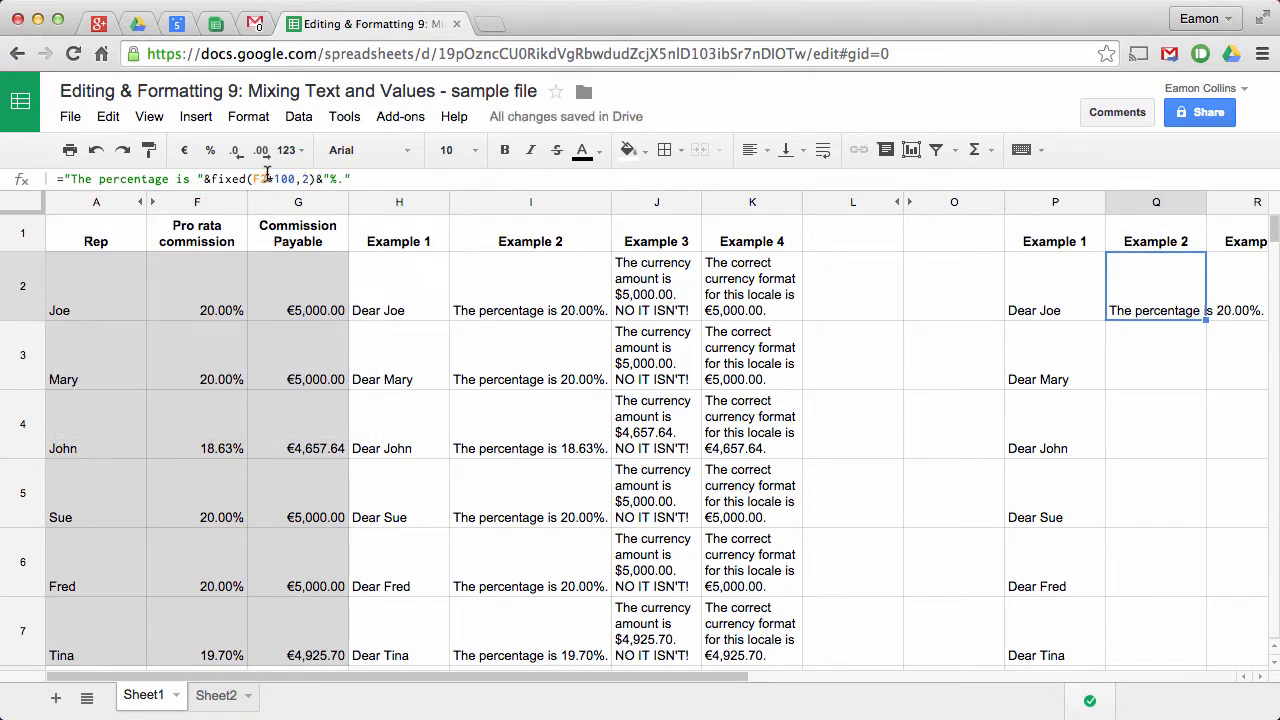
shift+click(1192, 652)
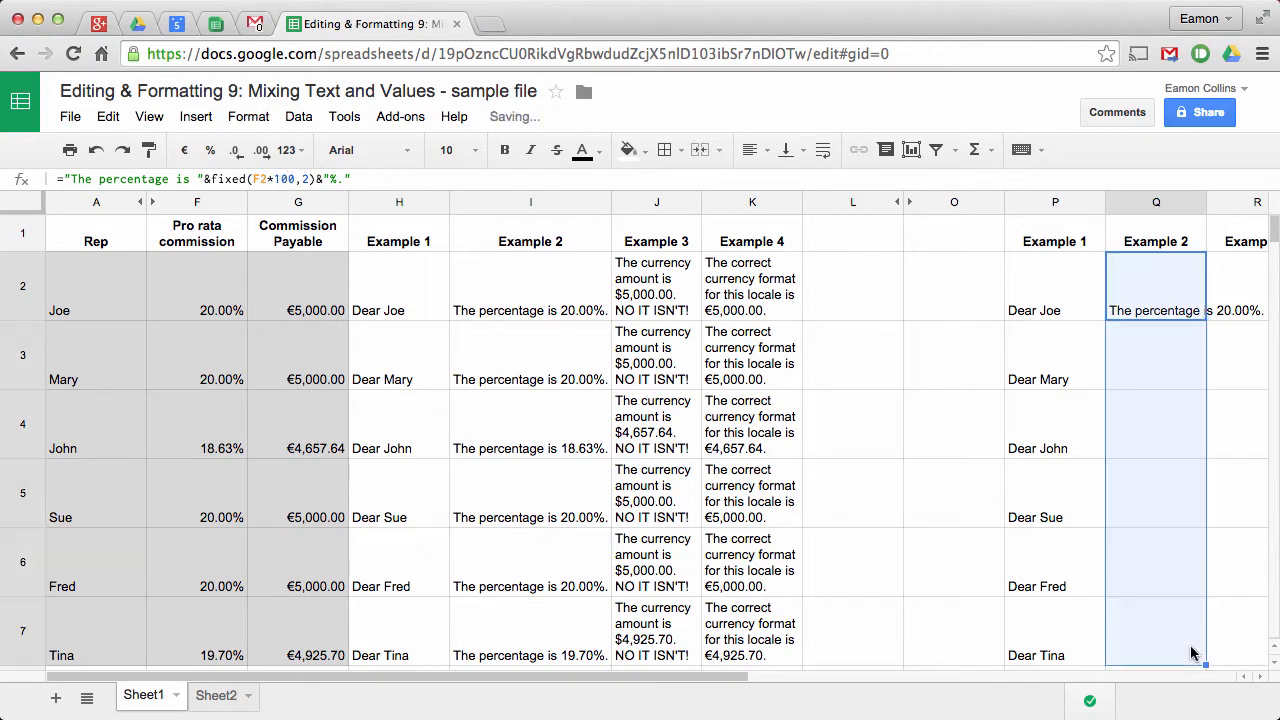
key(super+d)
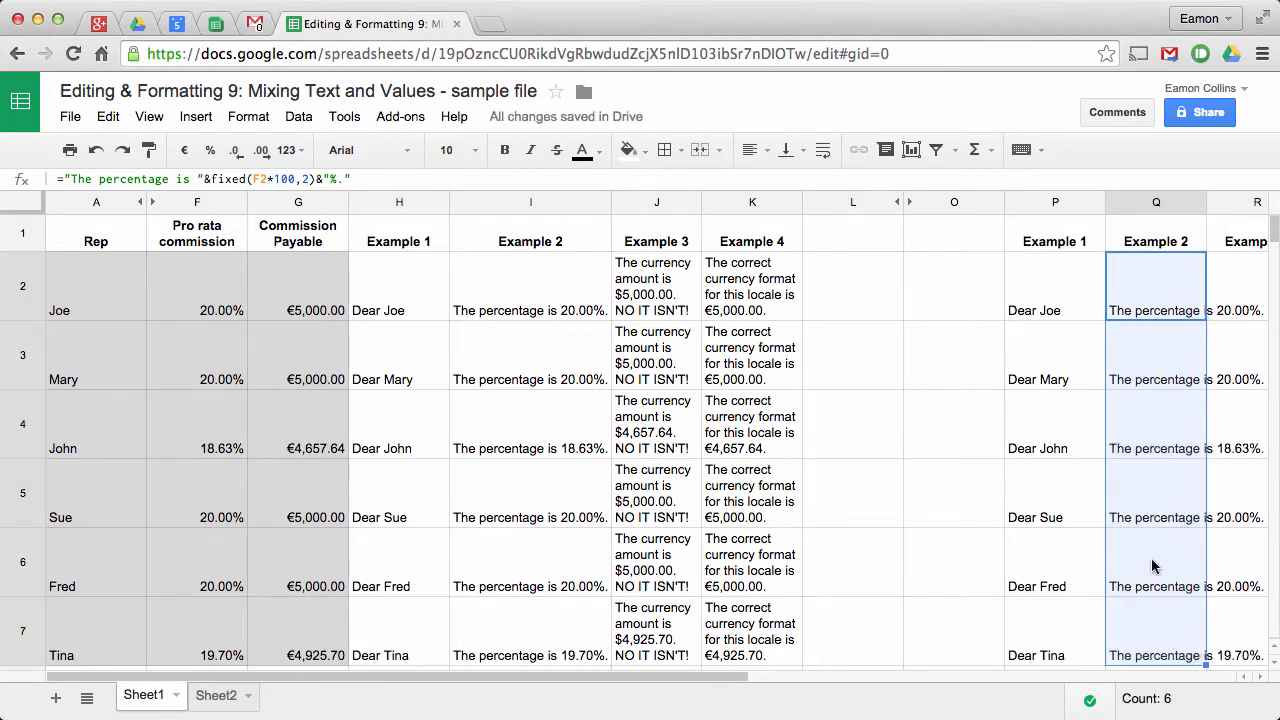
click(823, 149)
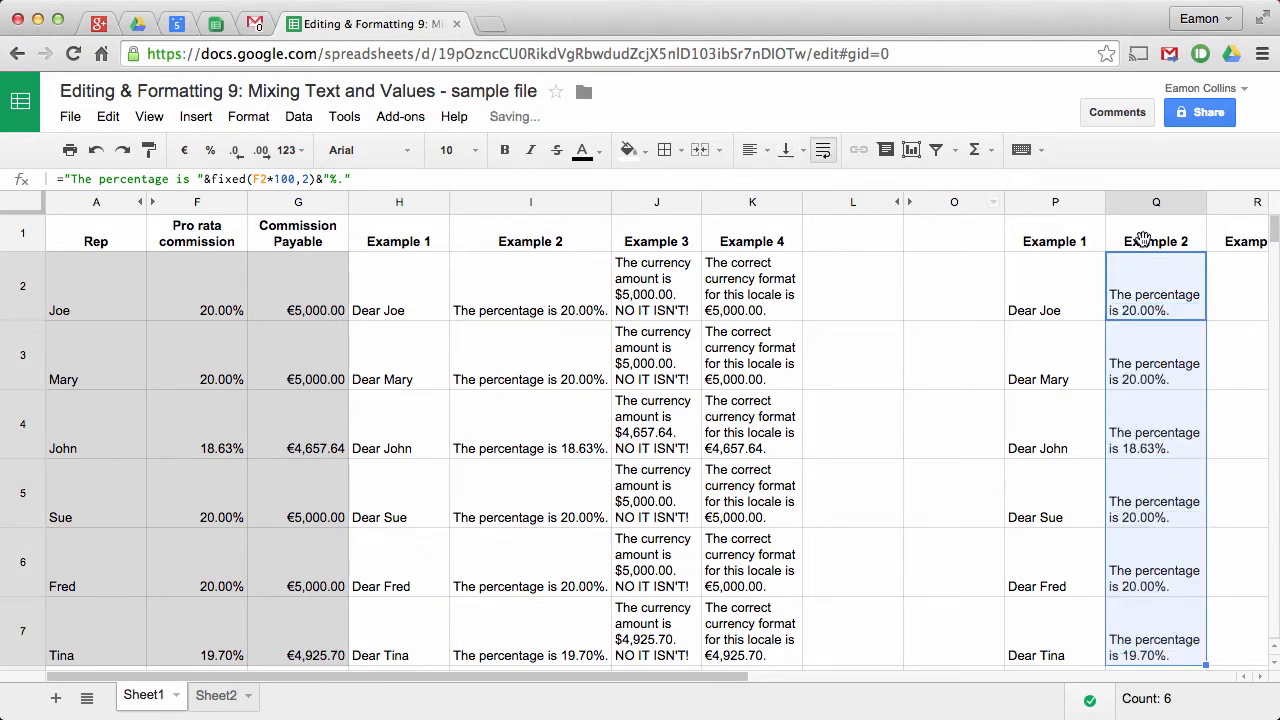
- Enter the formula ="The currency amount is "&DOLLAR(G2,2) in cell R2
click(1261, 677)
click(1261, 677)
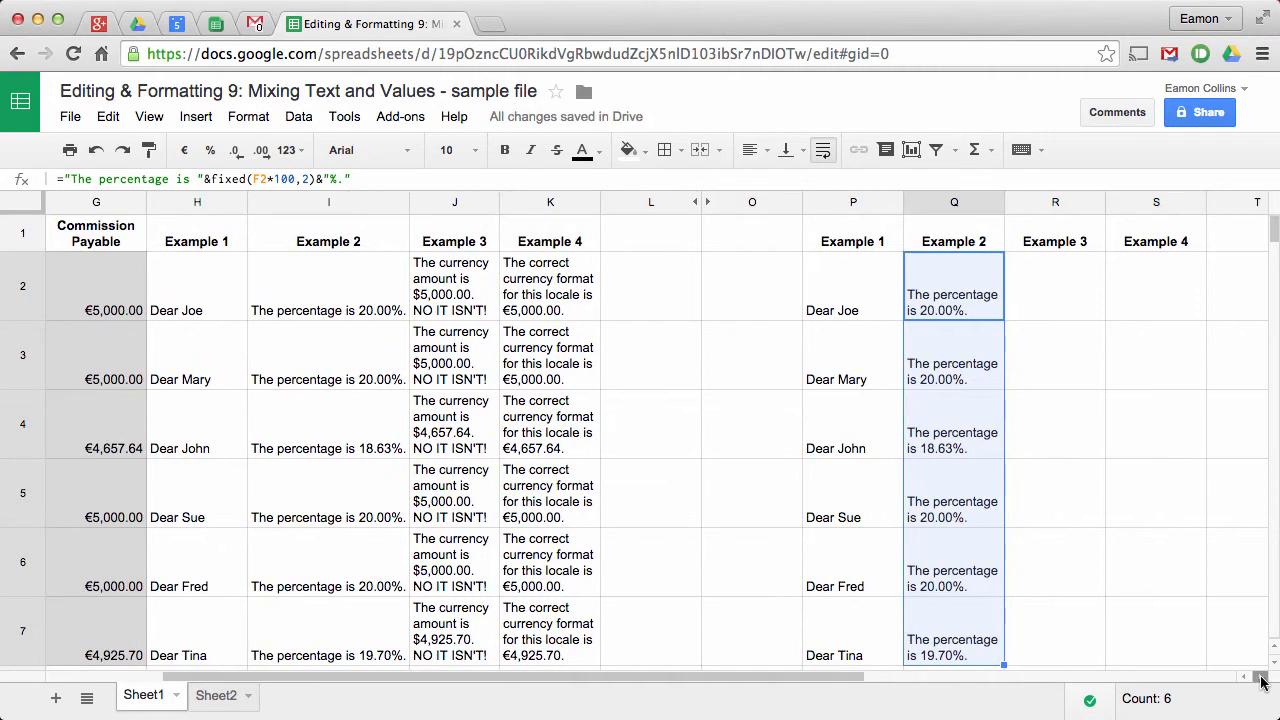
click(1071, 289)
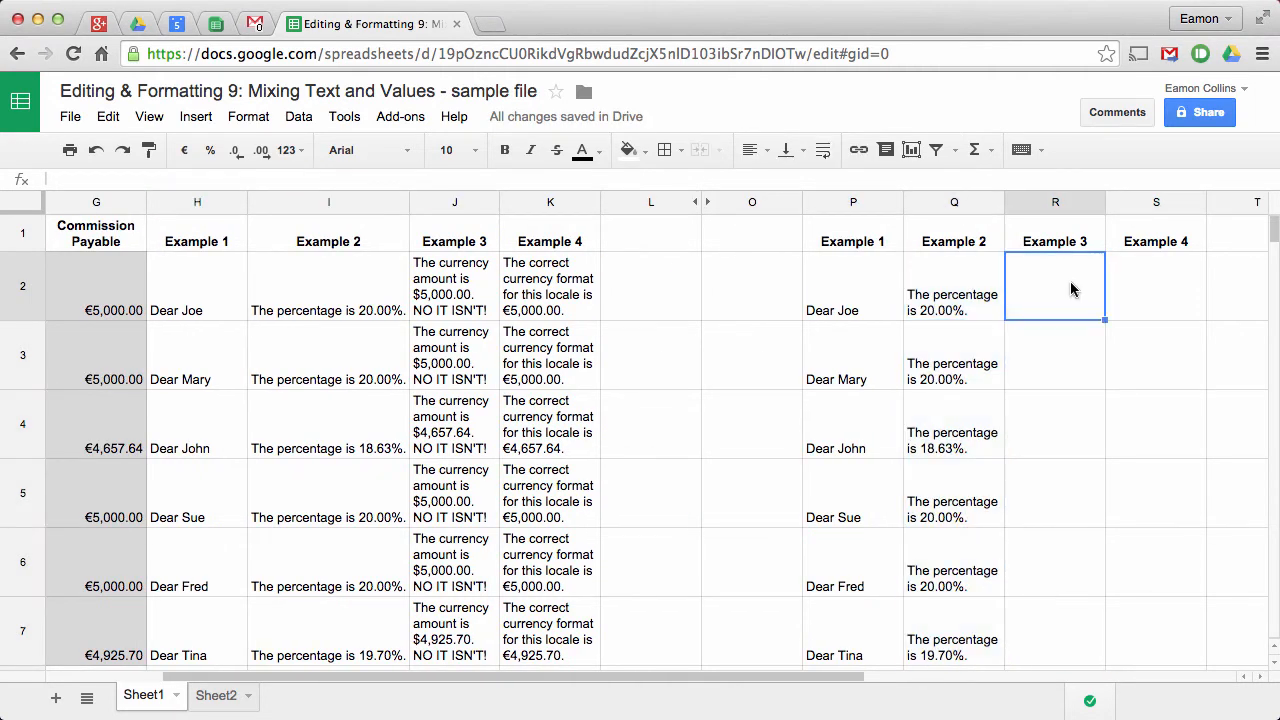
text(=")
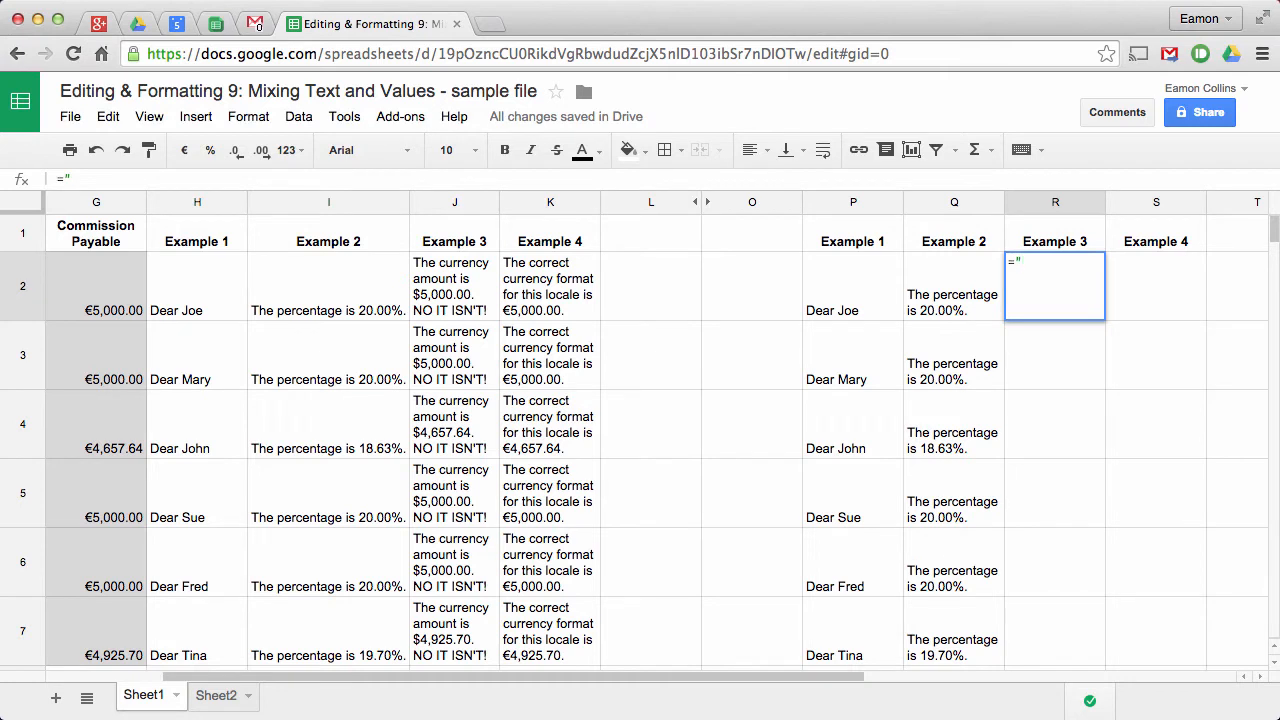
text(The currency amount is ")
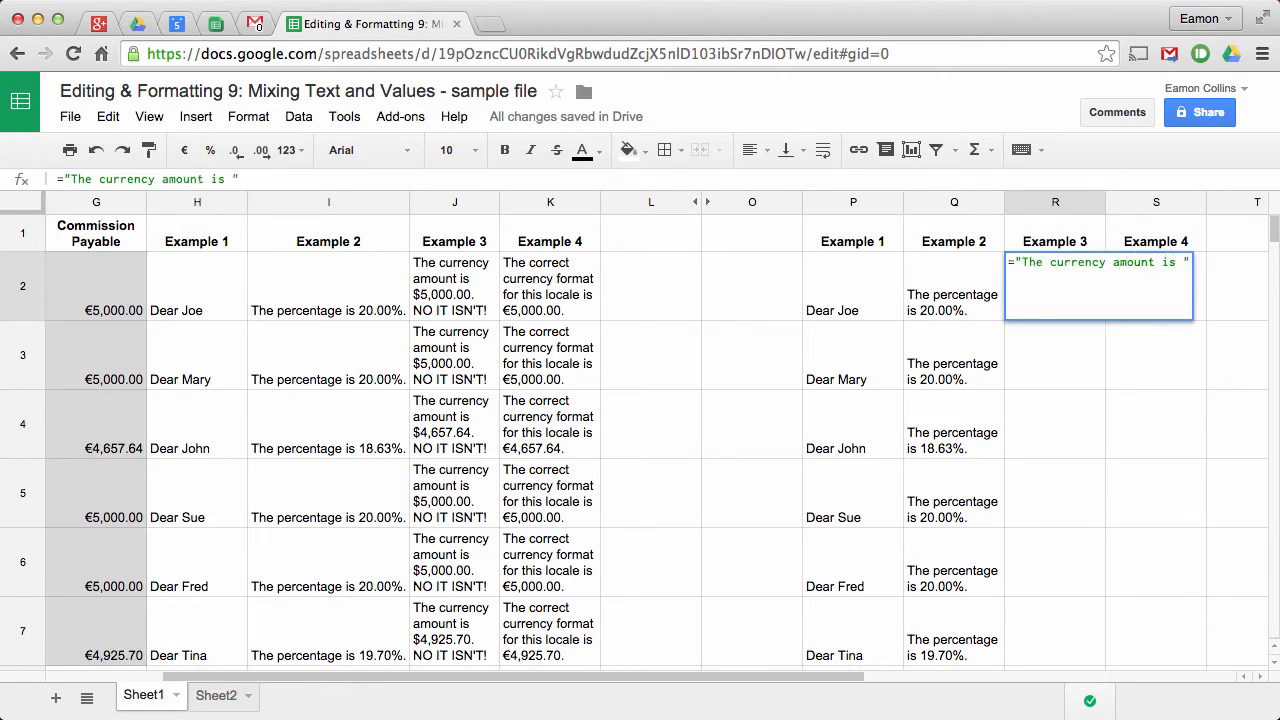
text(&DOLLE)
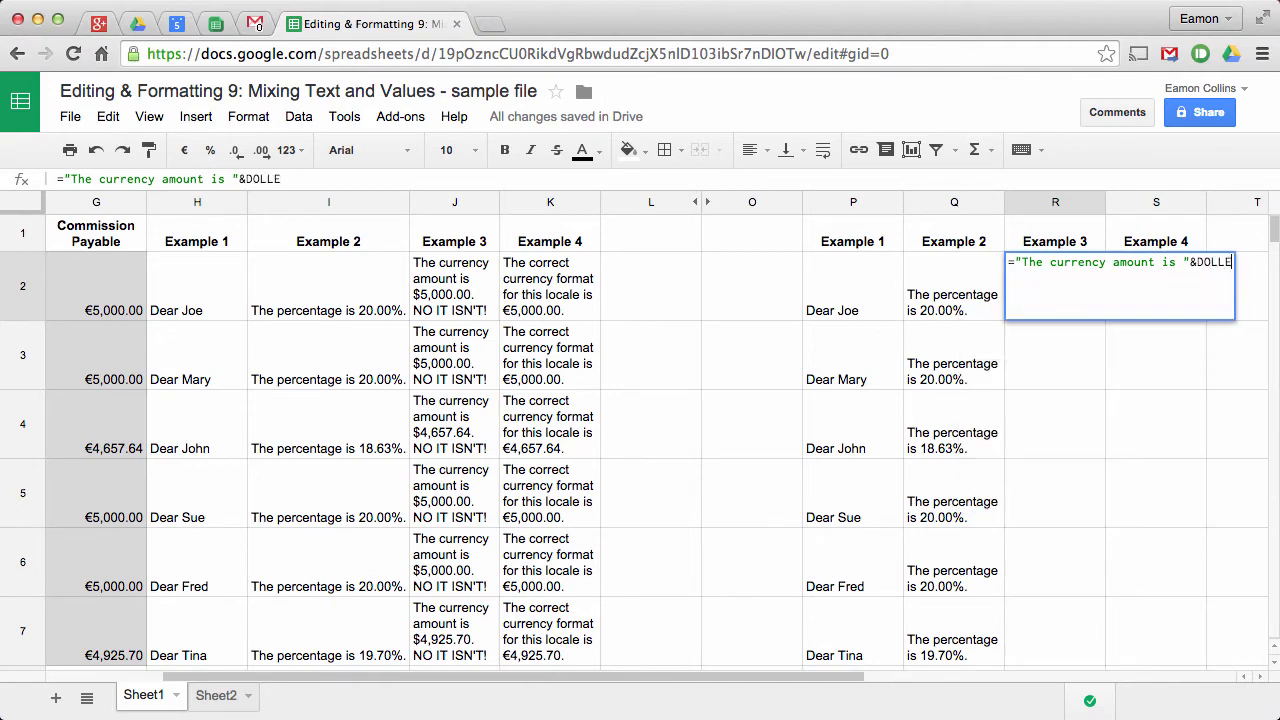
key(BackSpace)
text(AR()
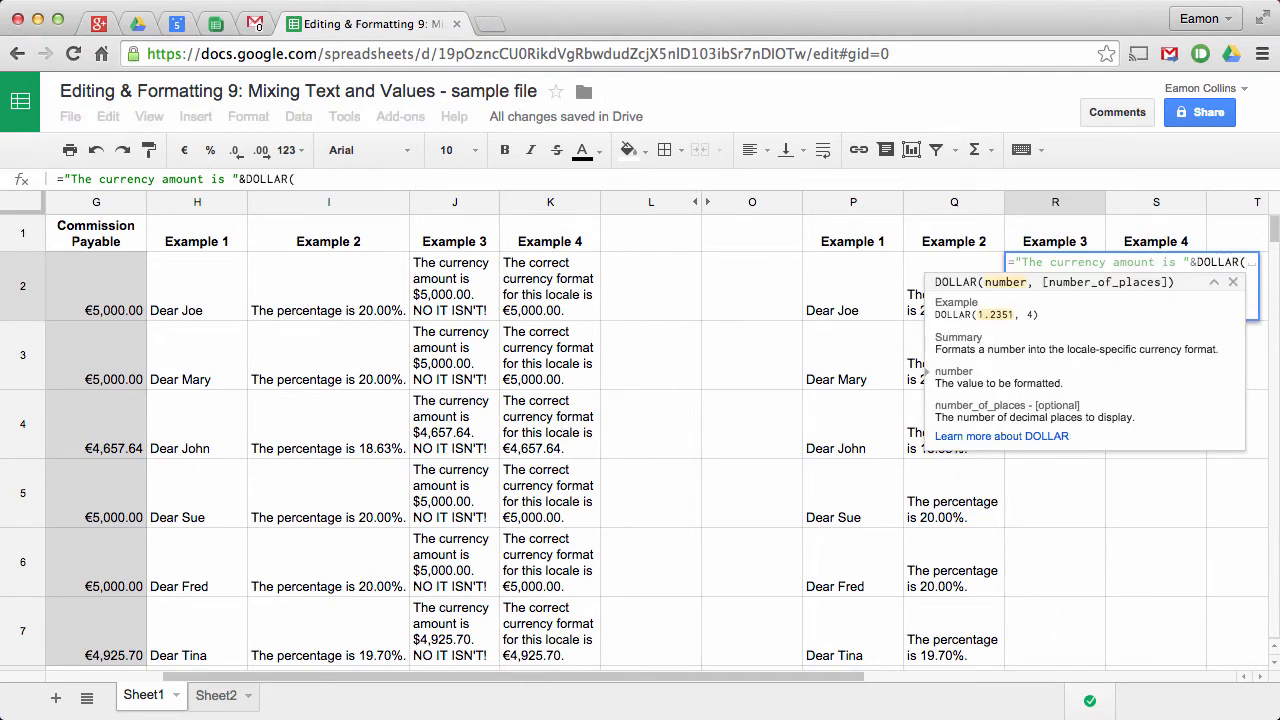
text(G2)
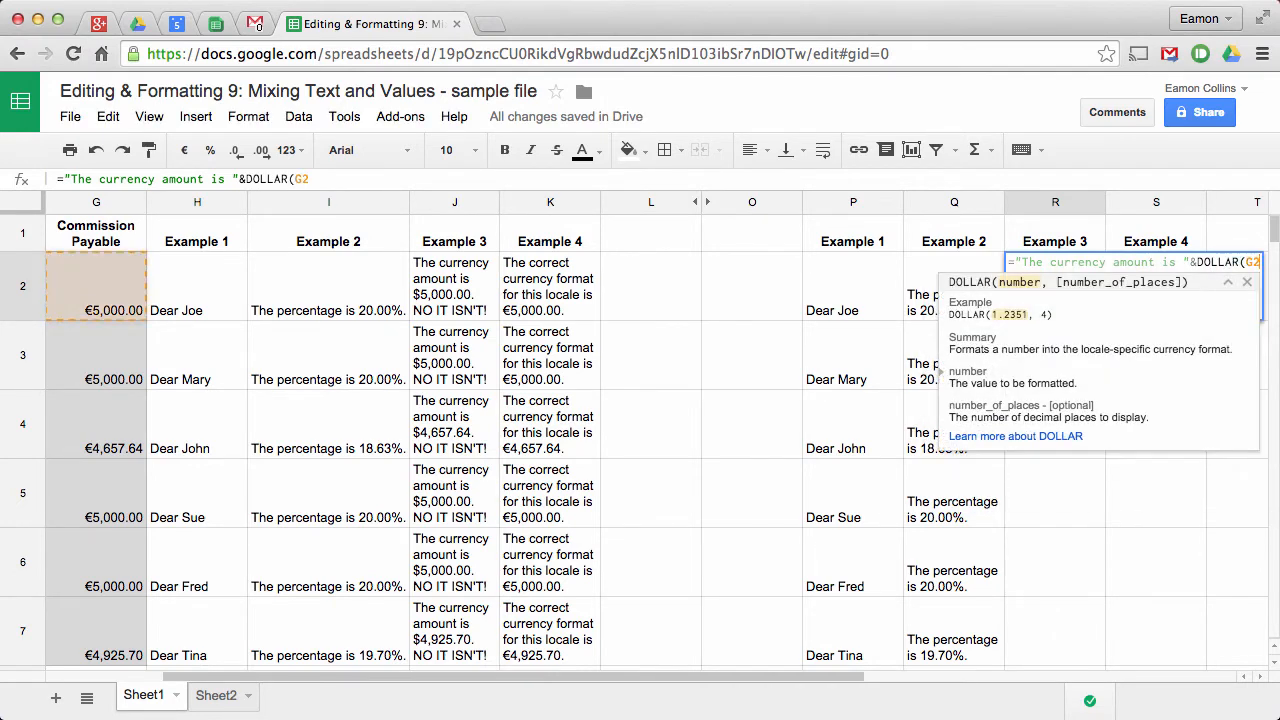
text(,2)
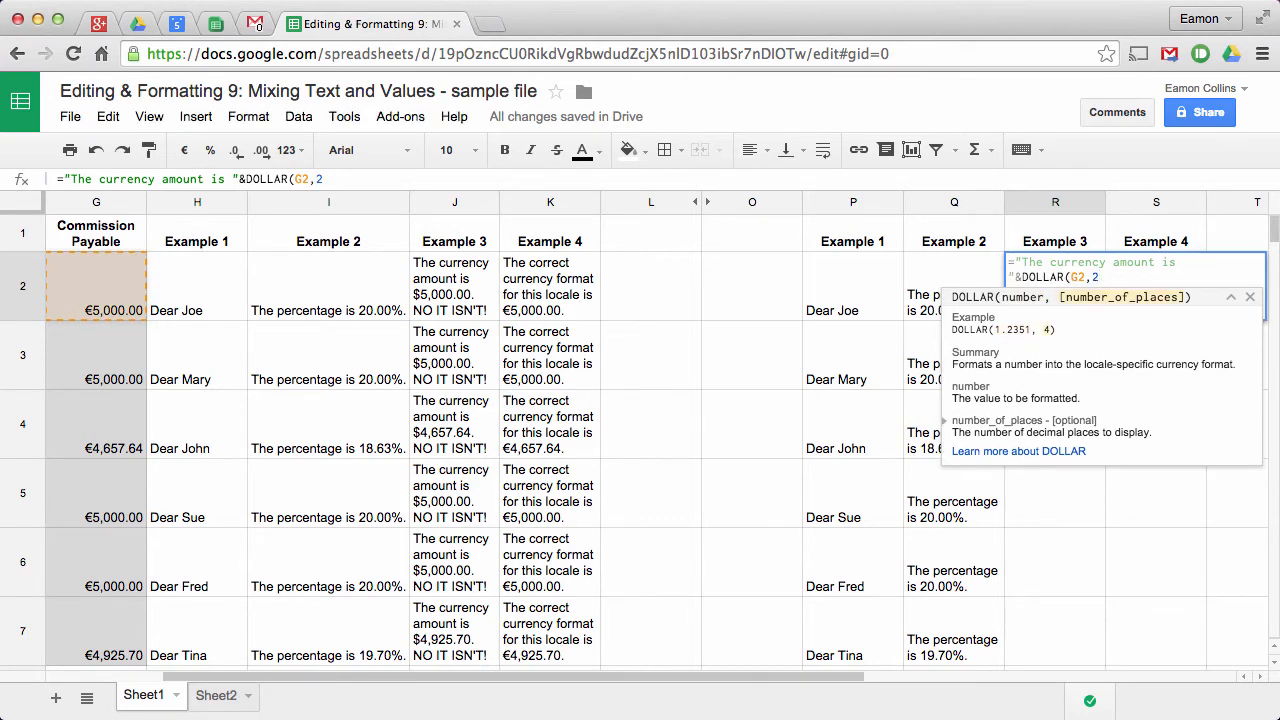
text())
key(Return)
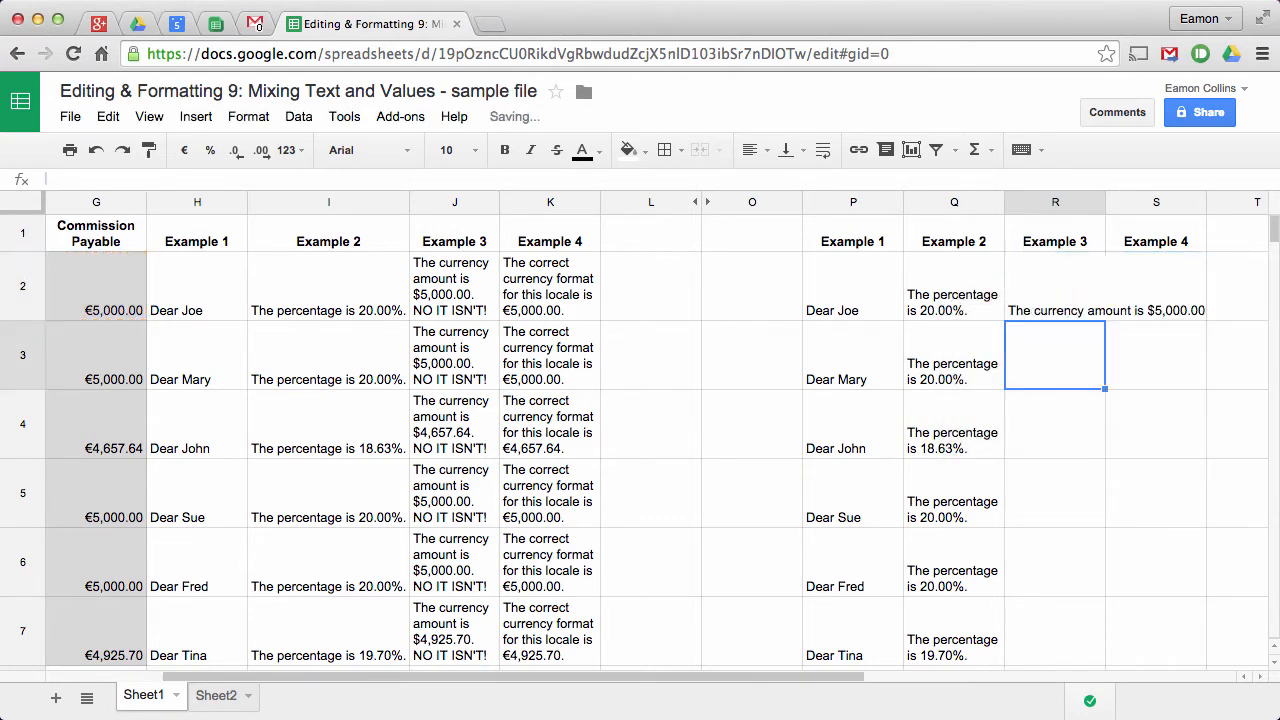
- Turn on text wrapping for R2 and fill its currency formula down through R7
key(Up)
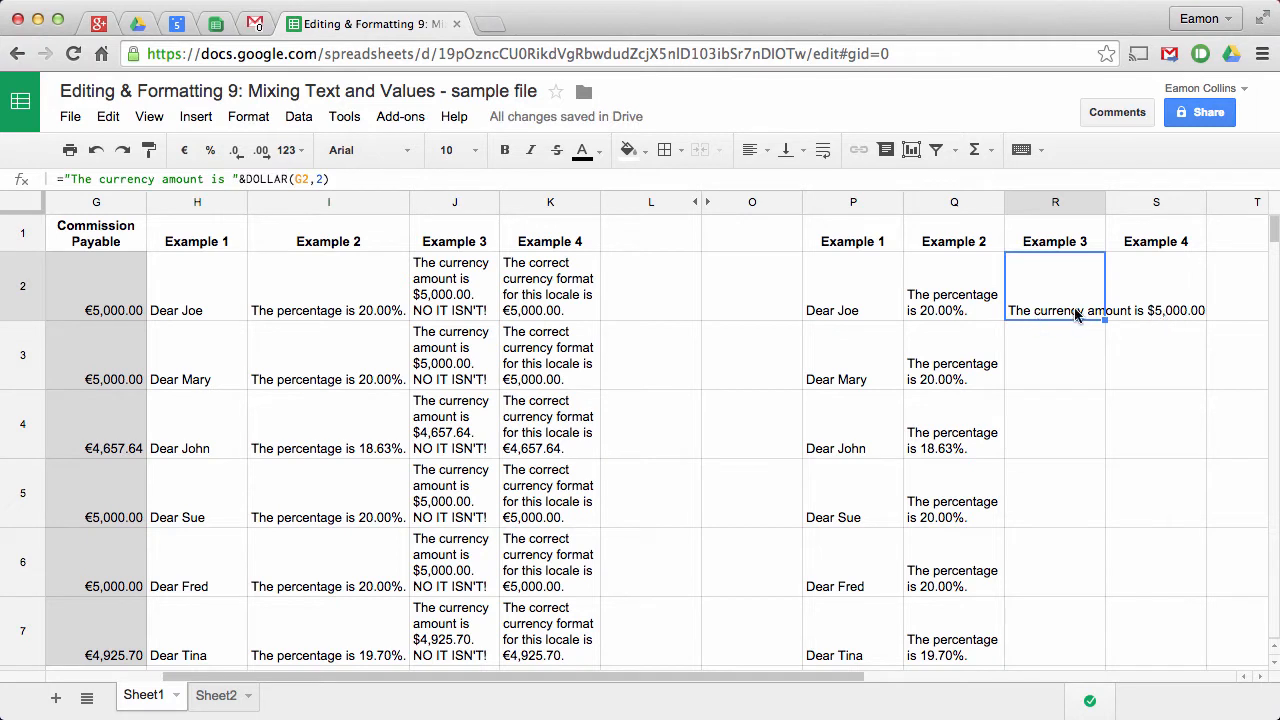
click(823, 150)
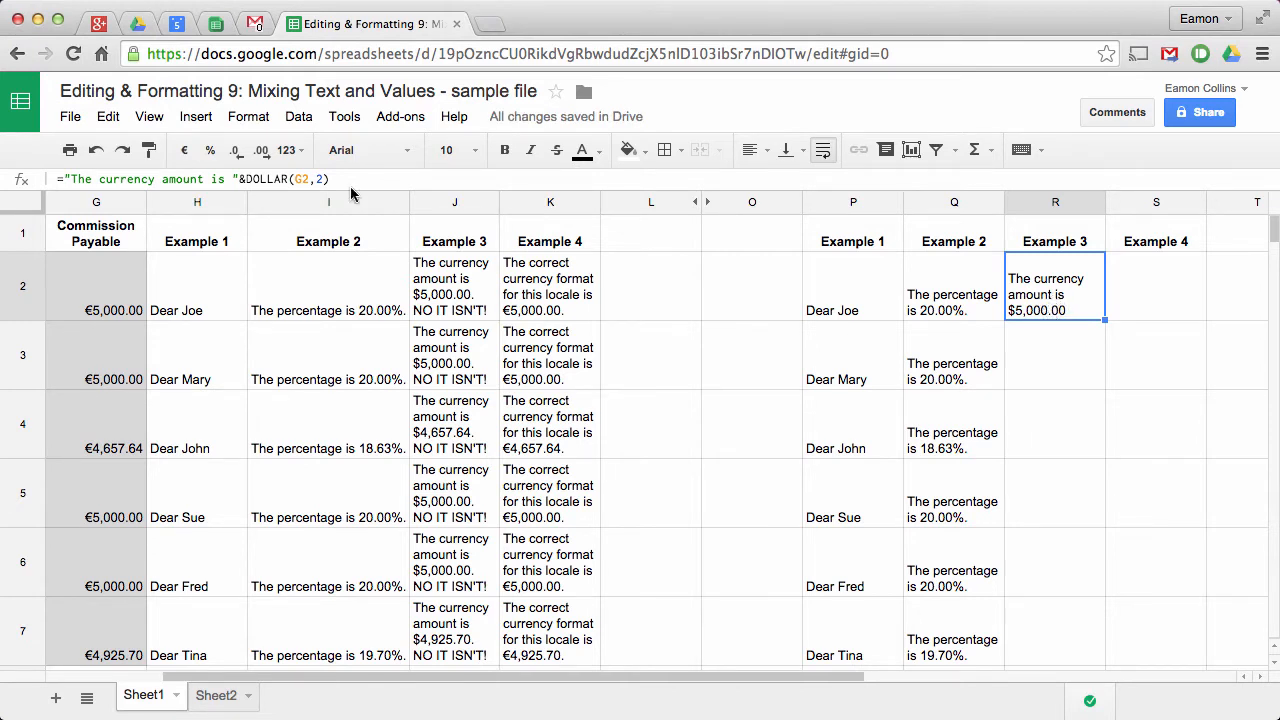
click(281, 178)
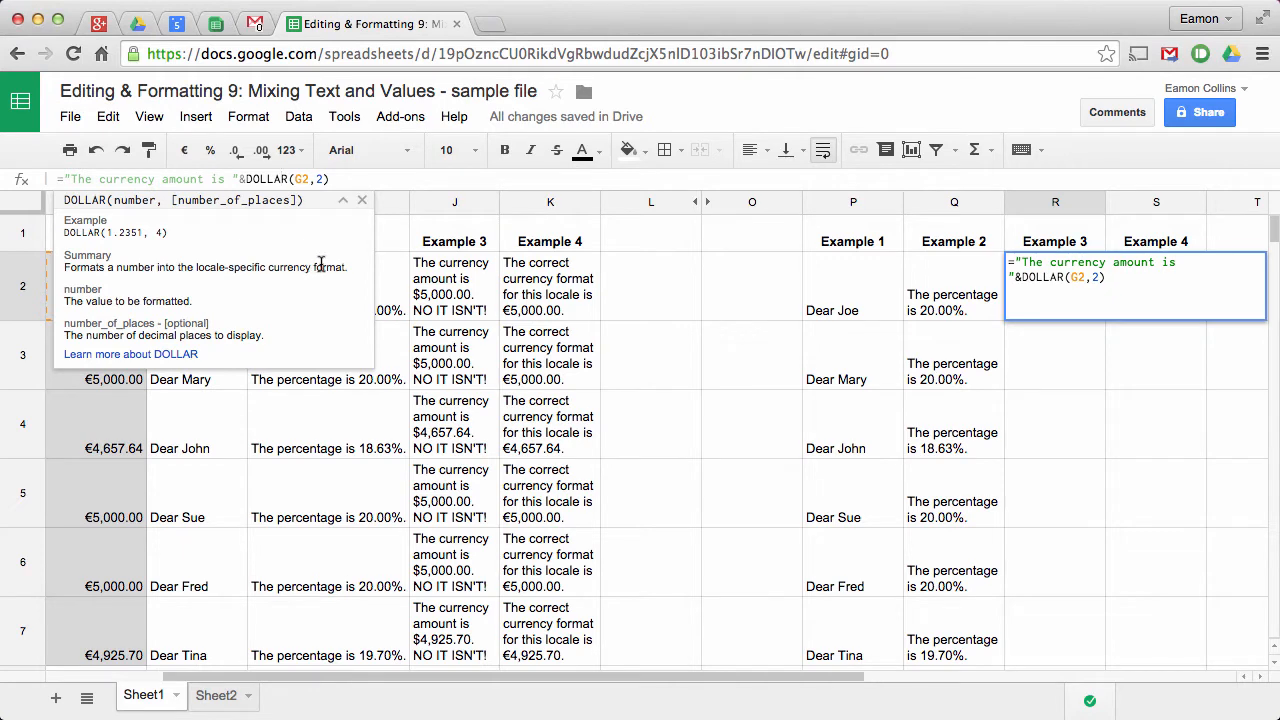
click(1088, 328)
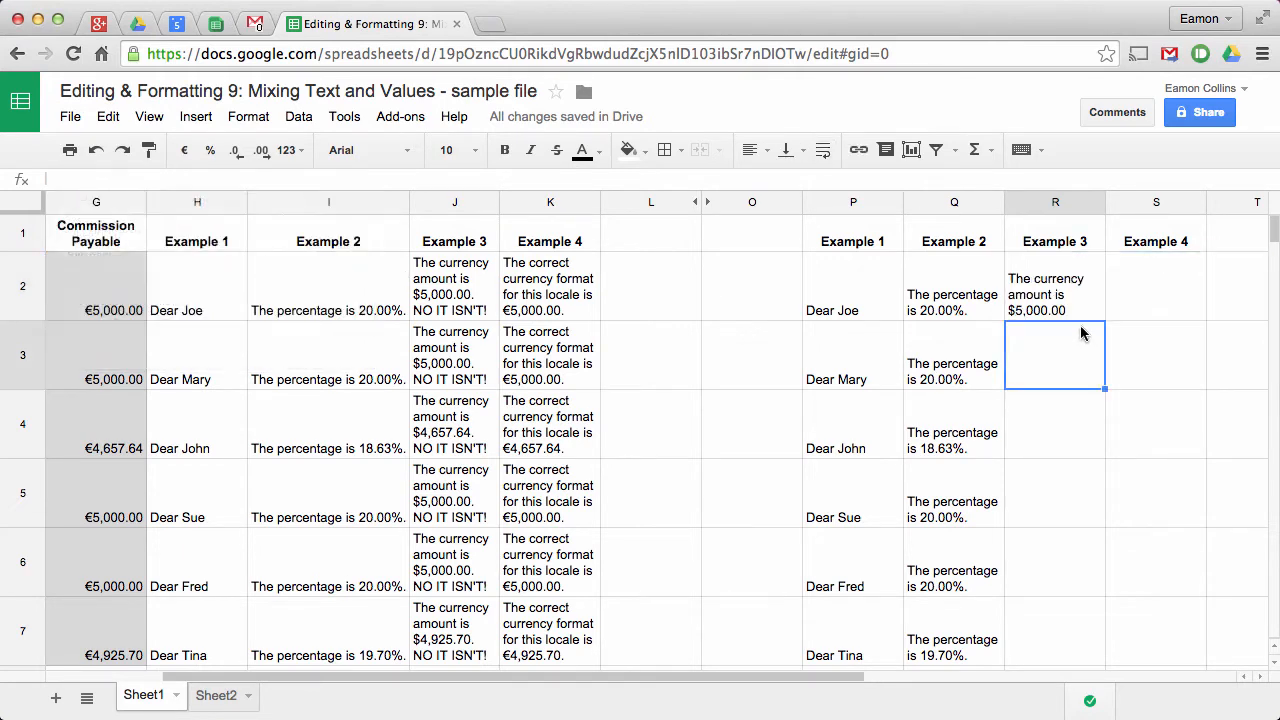
click(1072, 287)
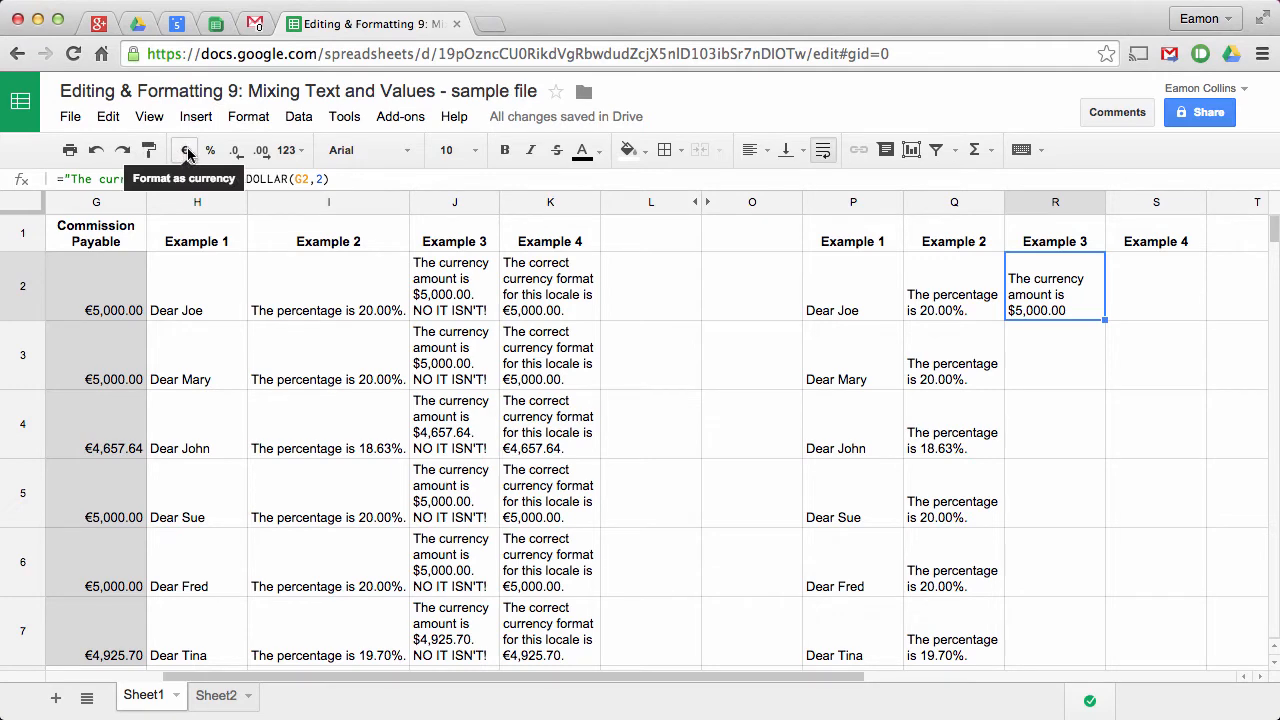
double_click(1105, 320)
click(1033, 383)
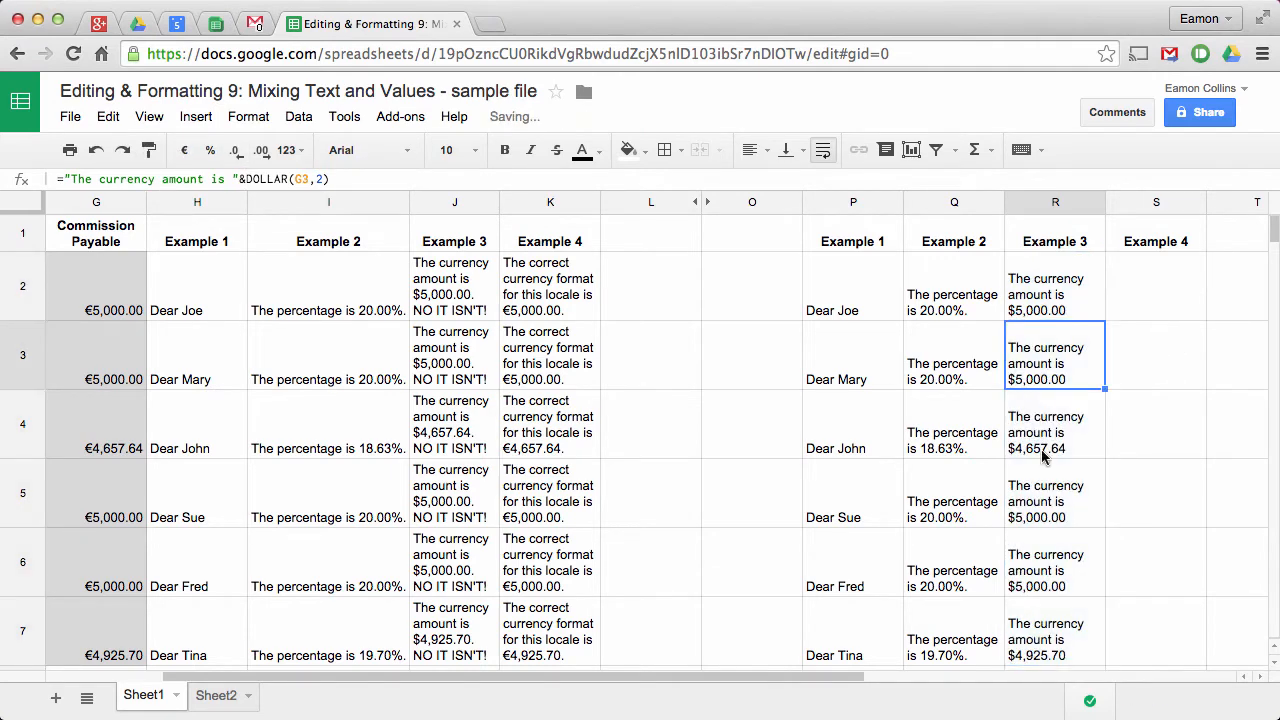
click(1045, 455)
click(1055, 496)
click(1060, 563)
click(1072, 623)
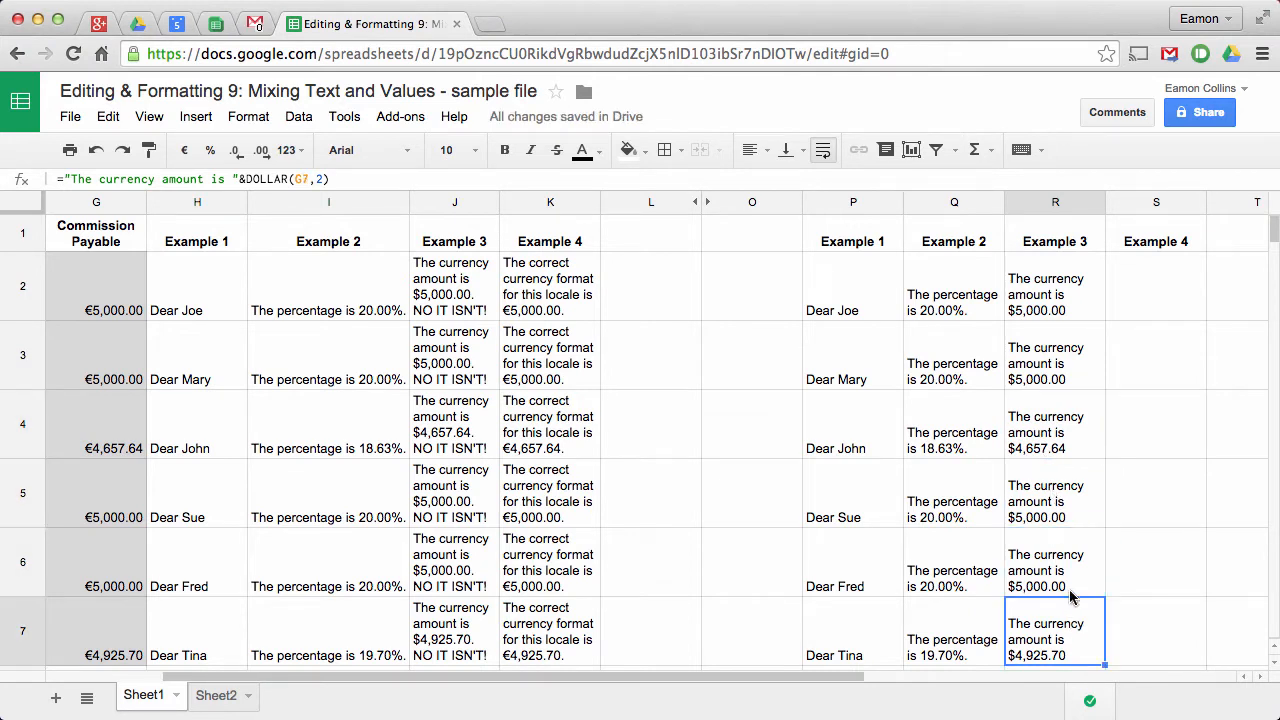
click(1066, 316)
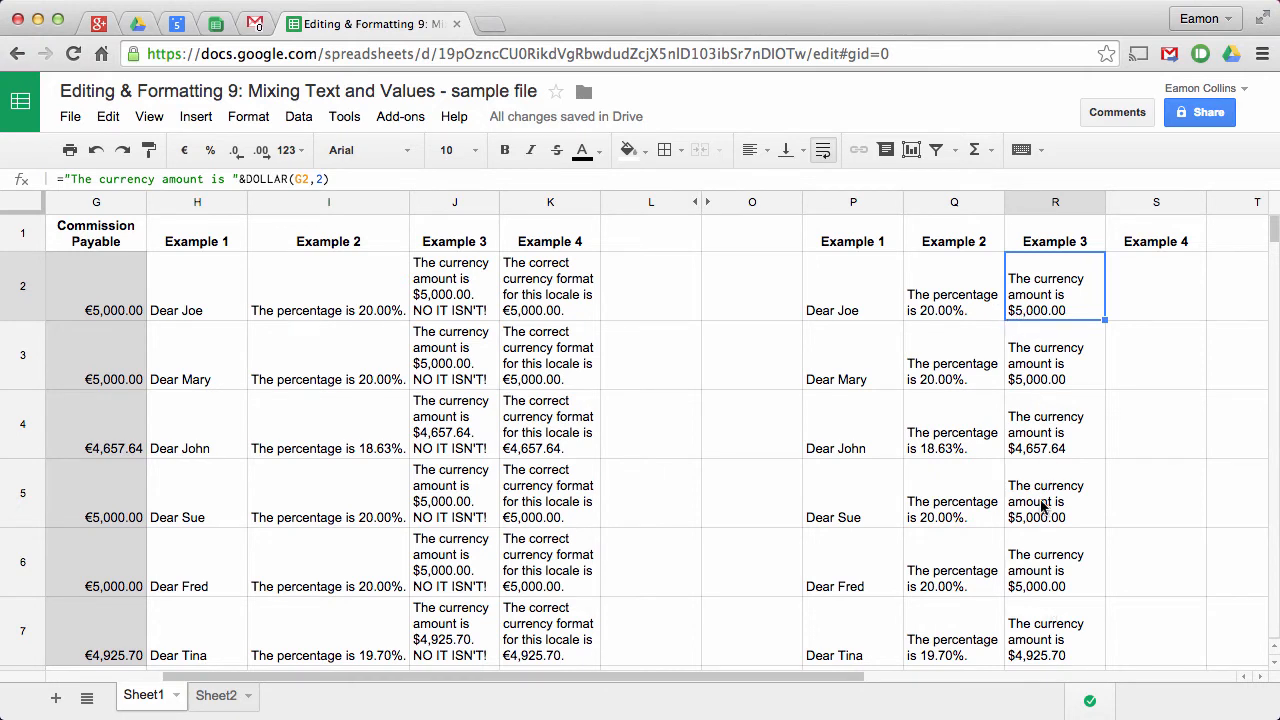
- Write the formula ="The currency should be "&Fixed(g2,2) in cell S2
click(1129, 299)
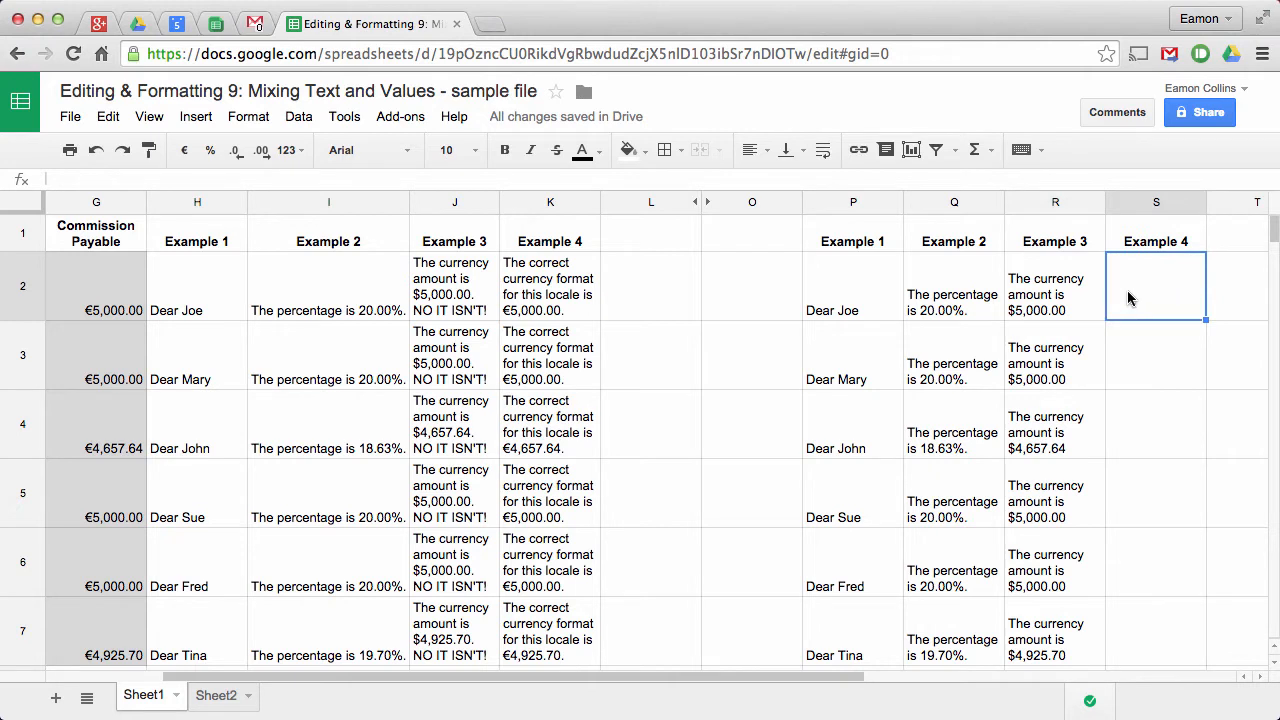
text(=)
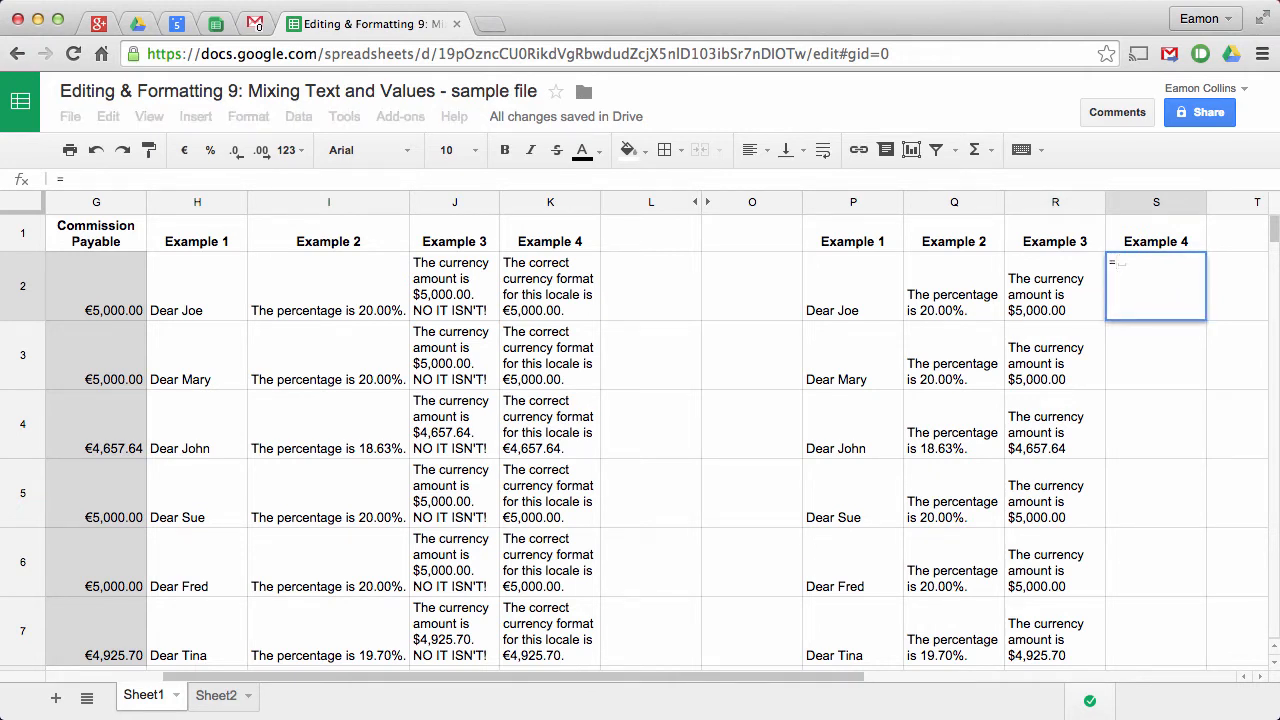
text("The currency sho)
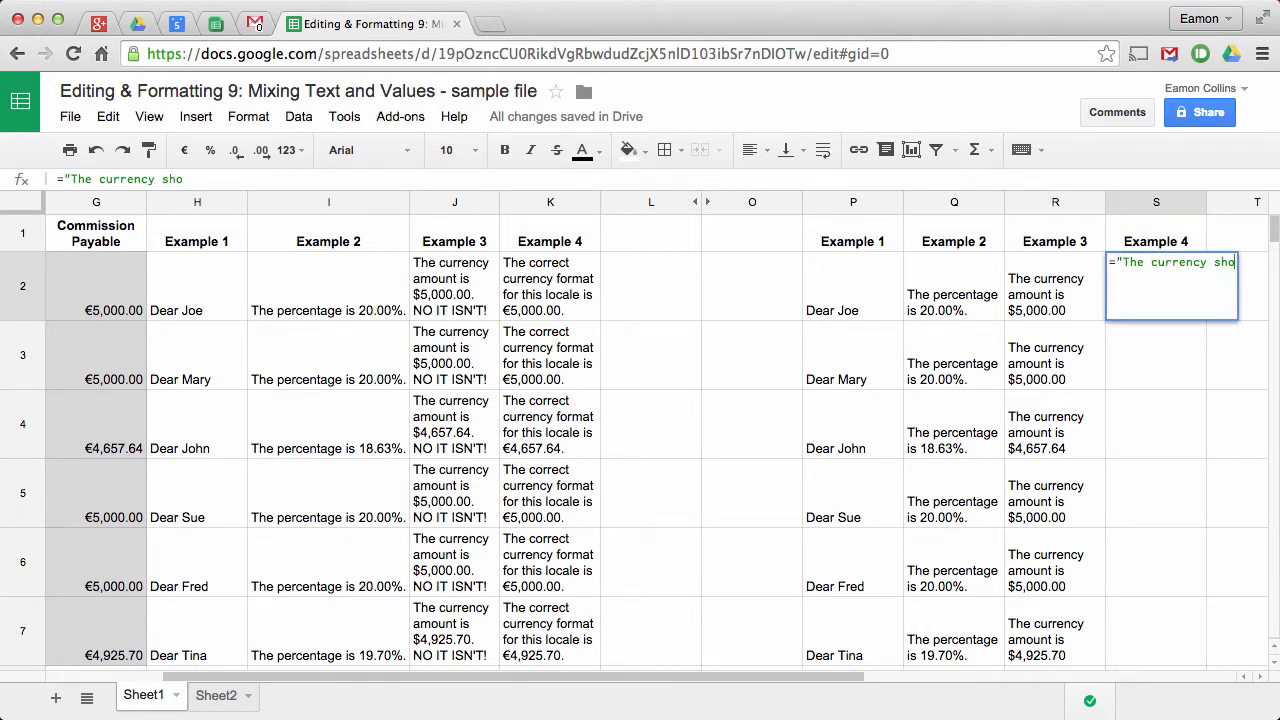
text(uld be "&)
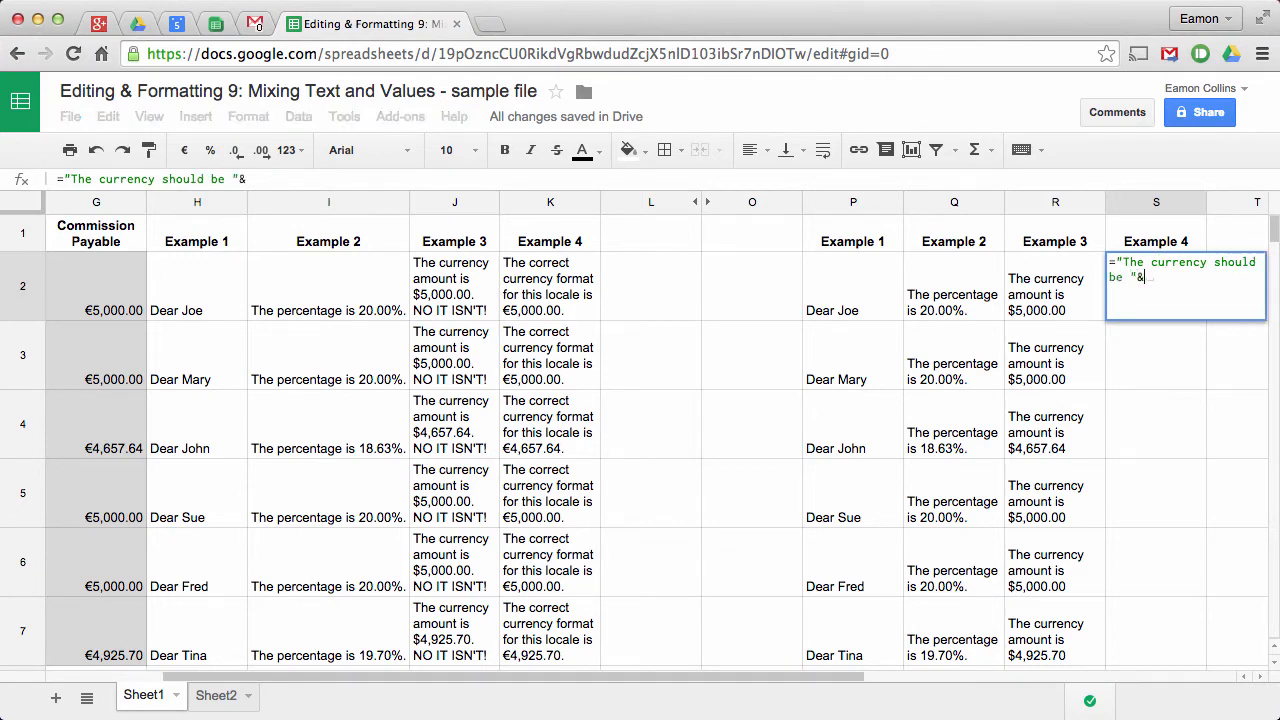
text(F)
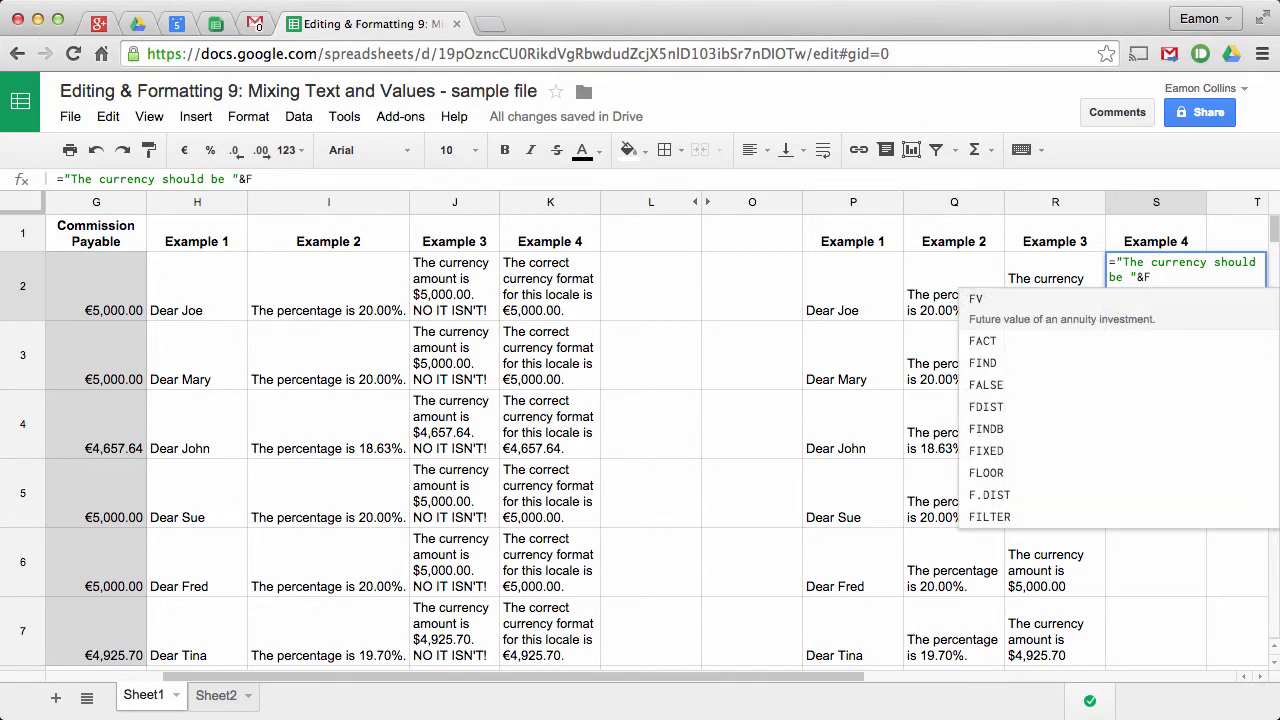
text(ixed(g2,2)
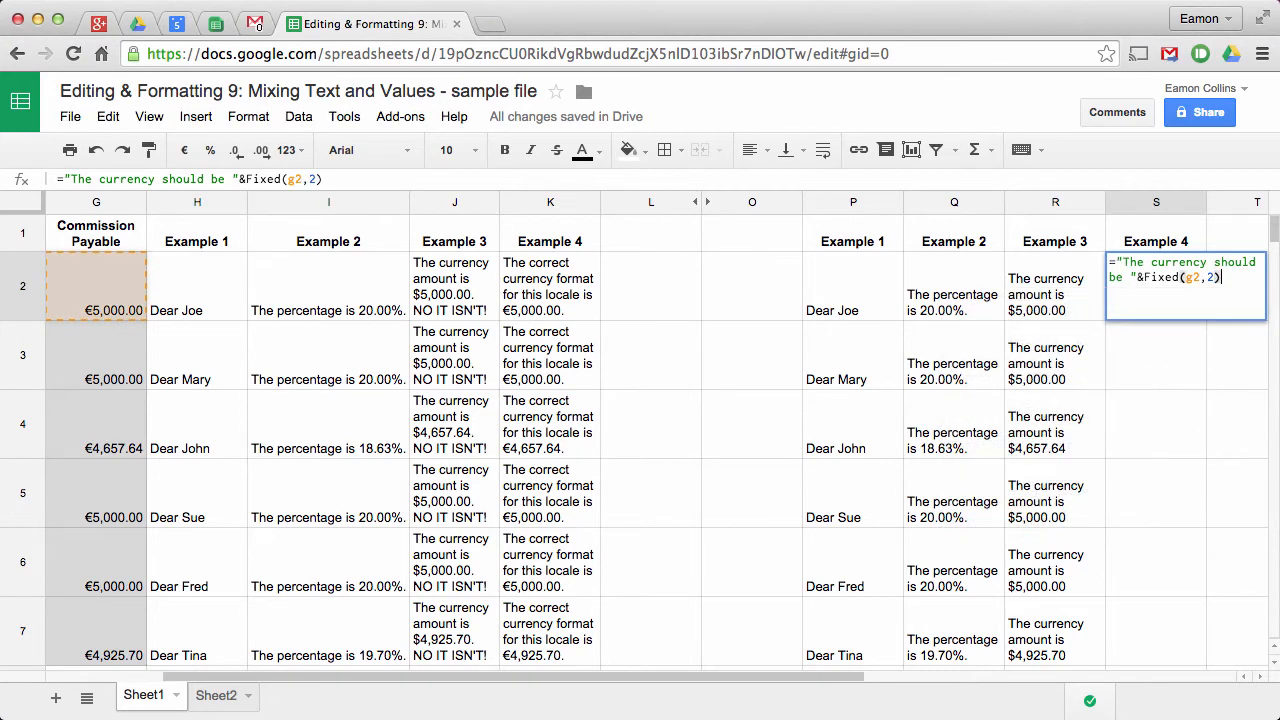
- Add a € sign at the end of the S2 formula's opening text and append "." as closing text
click(1131, 278)
text(€)
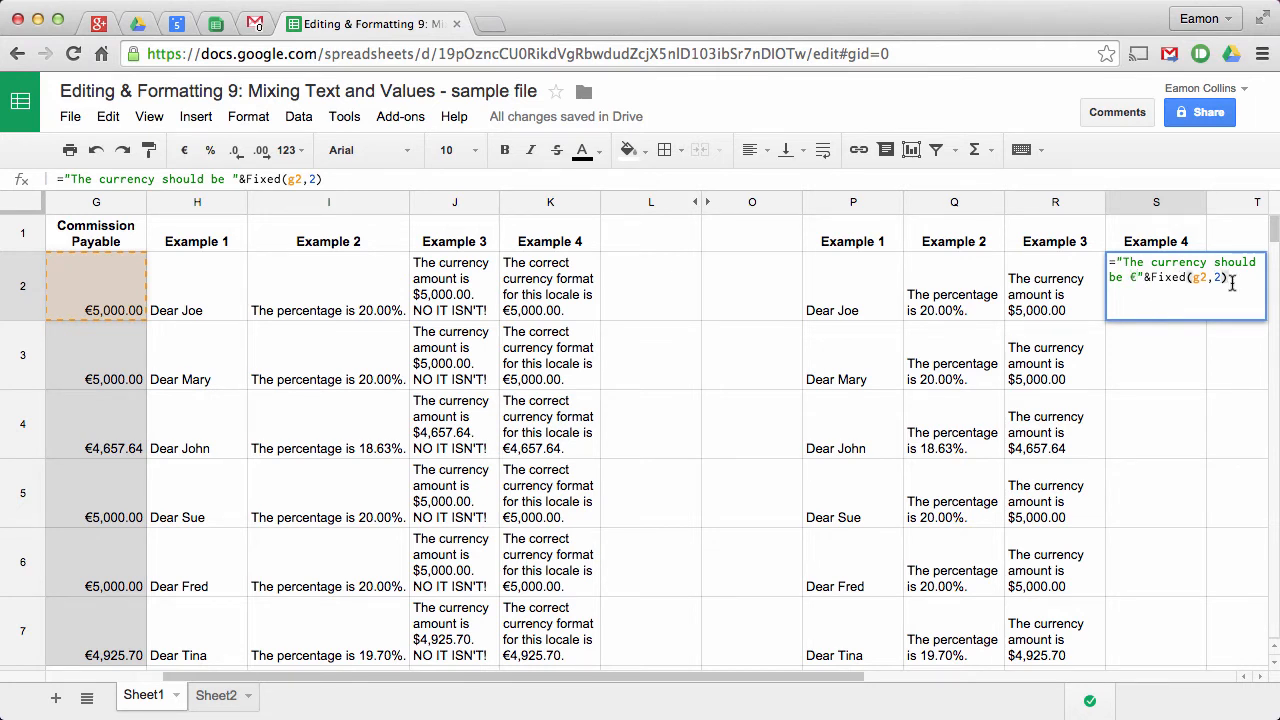
text(&")
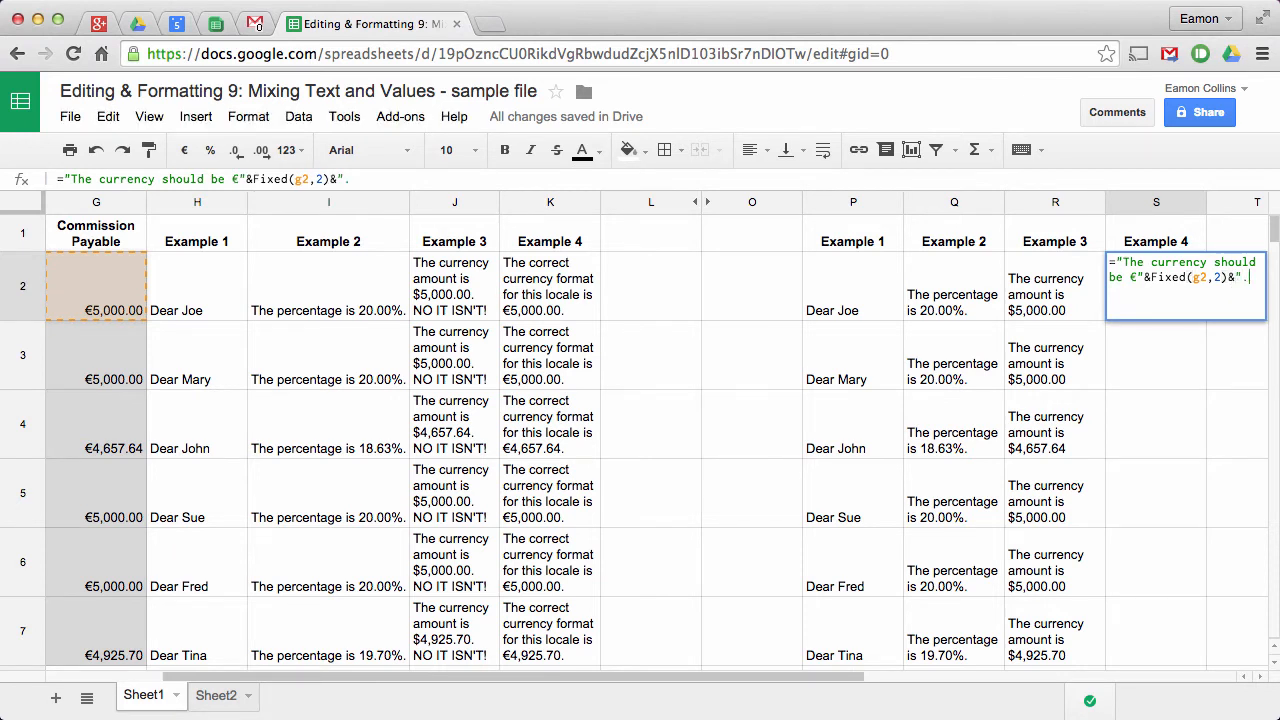
text(.")
key(Return)
- Turn on text wrapping for S2 and fill its formula down through S7
click(1160, 278)
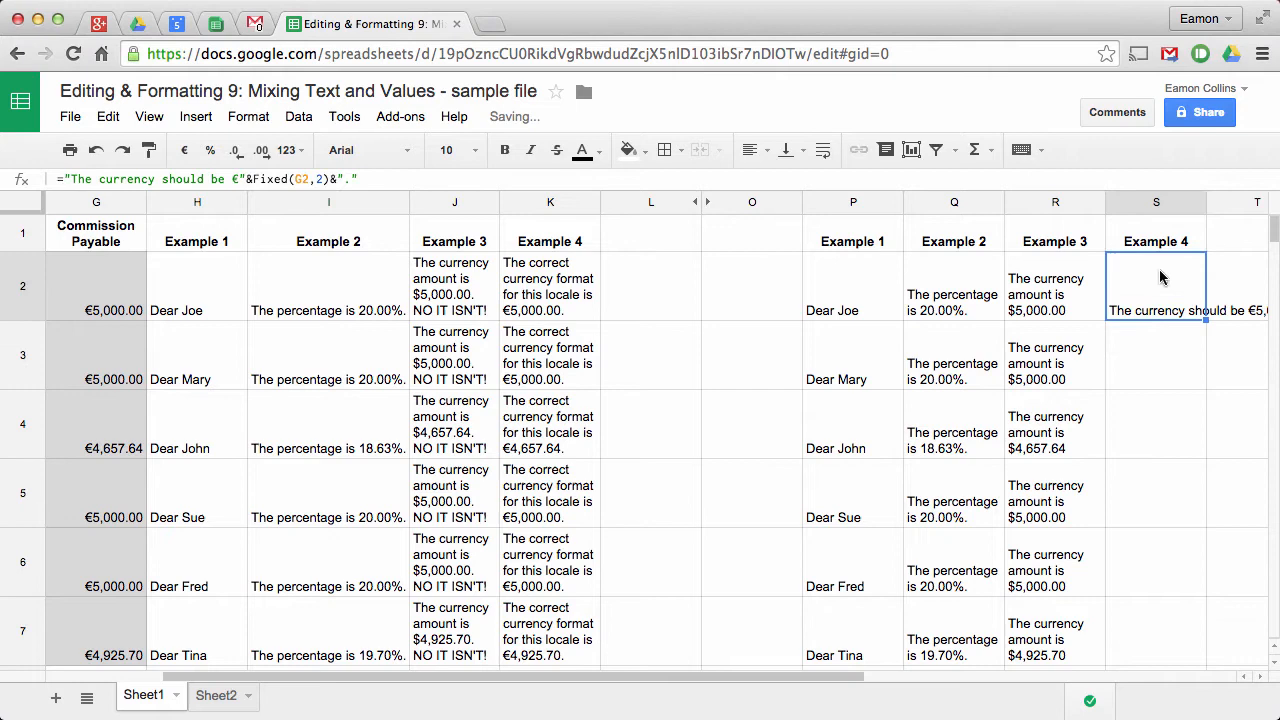
click(824, 150)
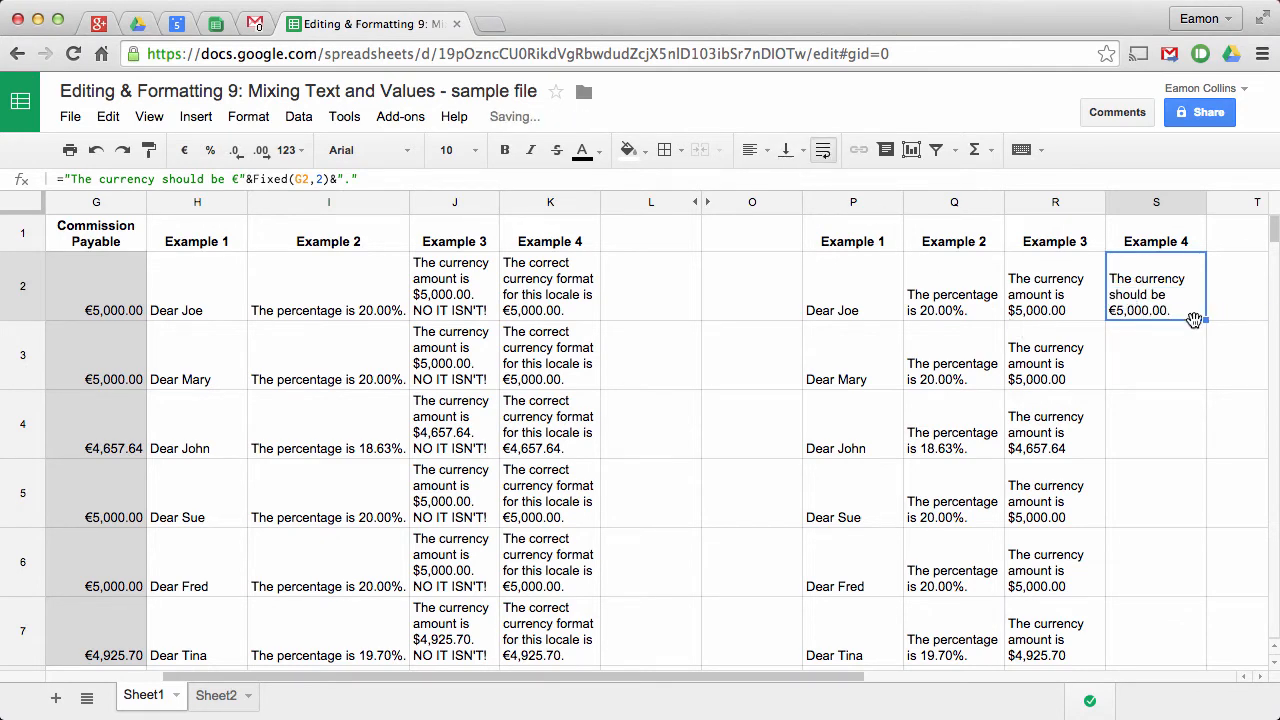
drag(1205, 320, 1186, 642)
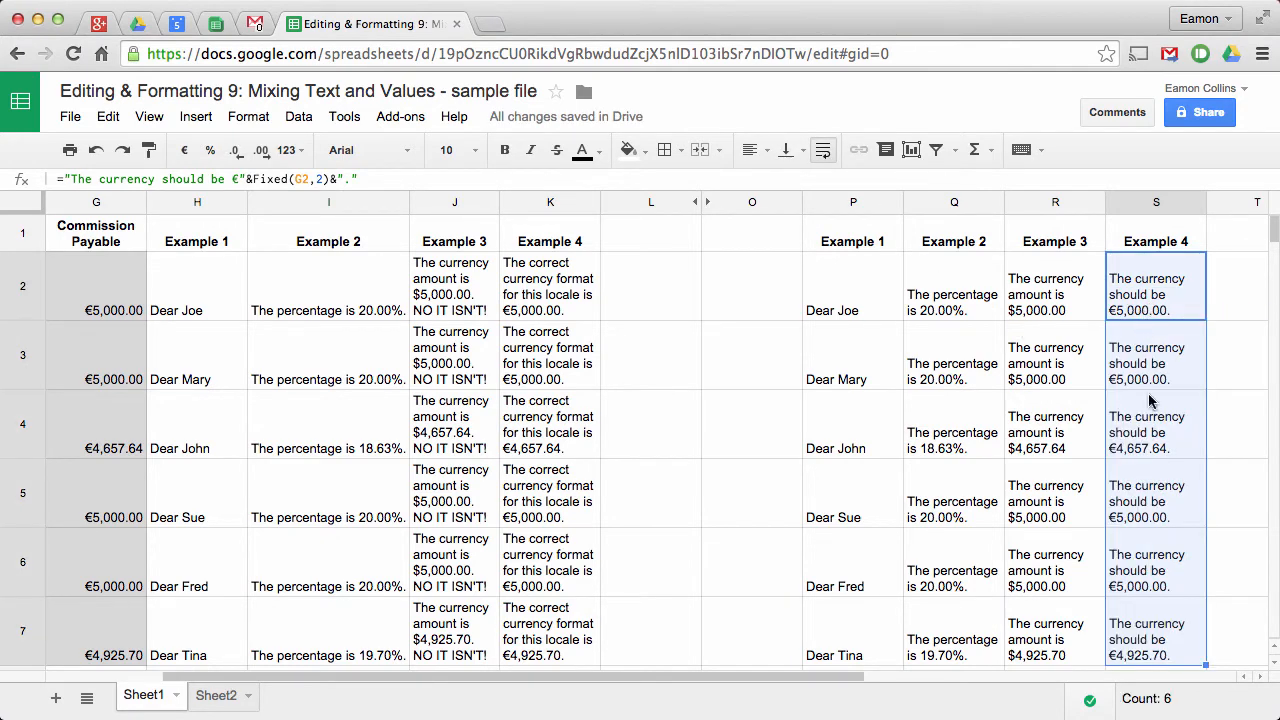
- Replace the € sign with £ in the S3 formula
click(1155, 375)
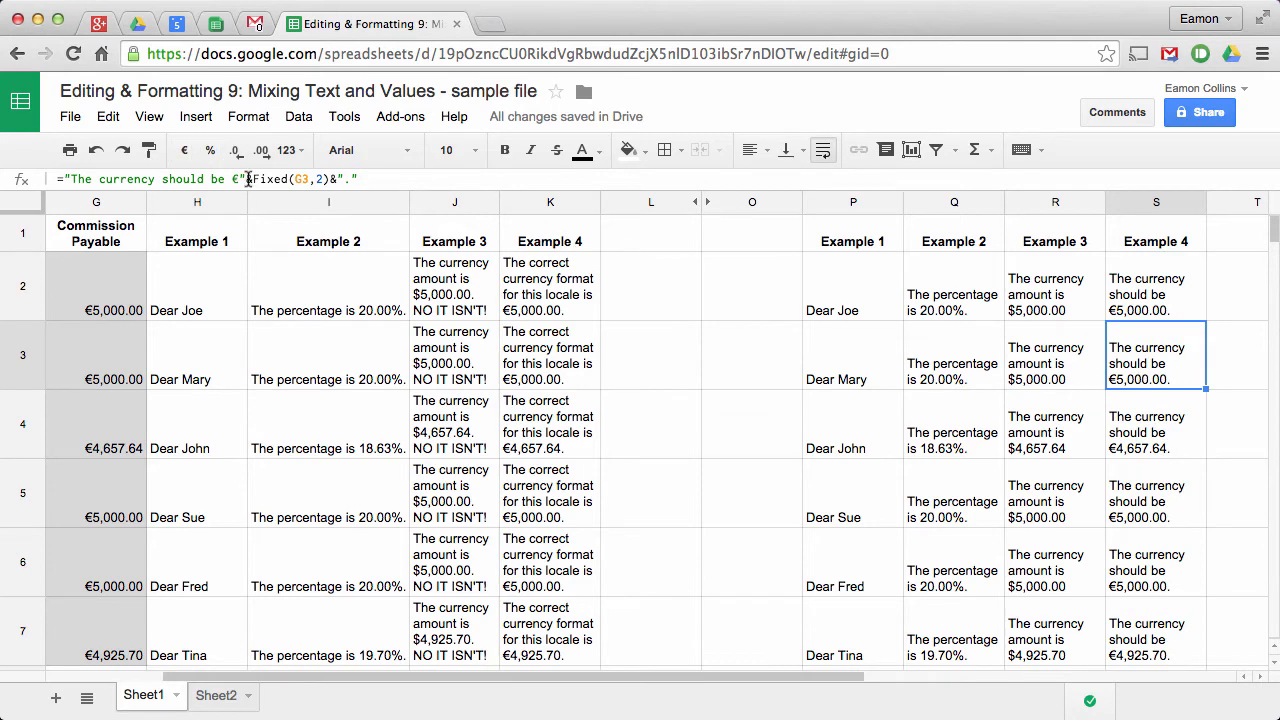
click(240, 178)
key(BackSpace)
text(£)
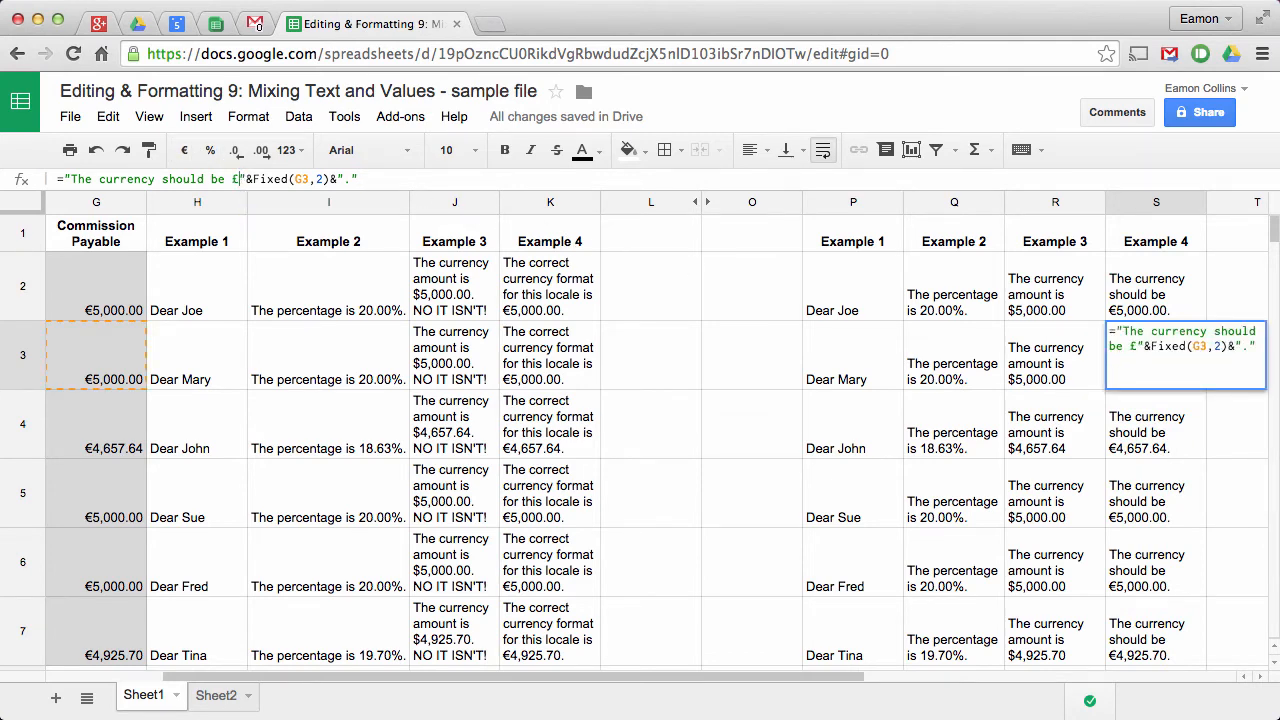
key(Return)
click(1124, 368)
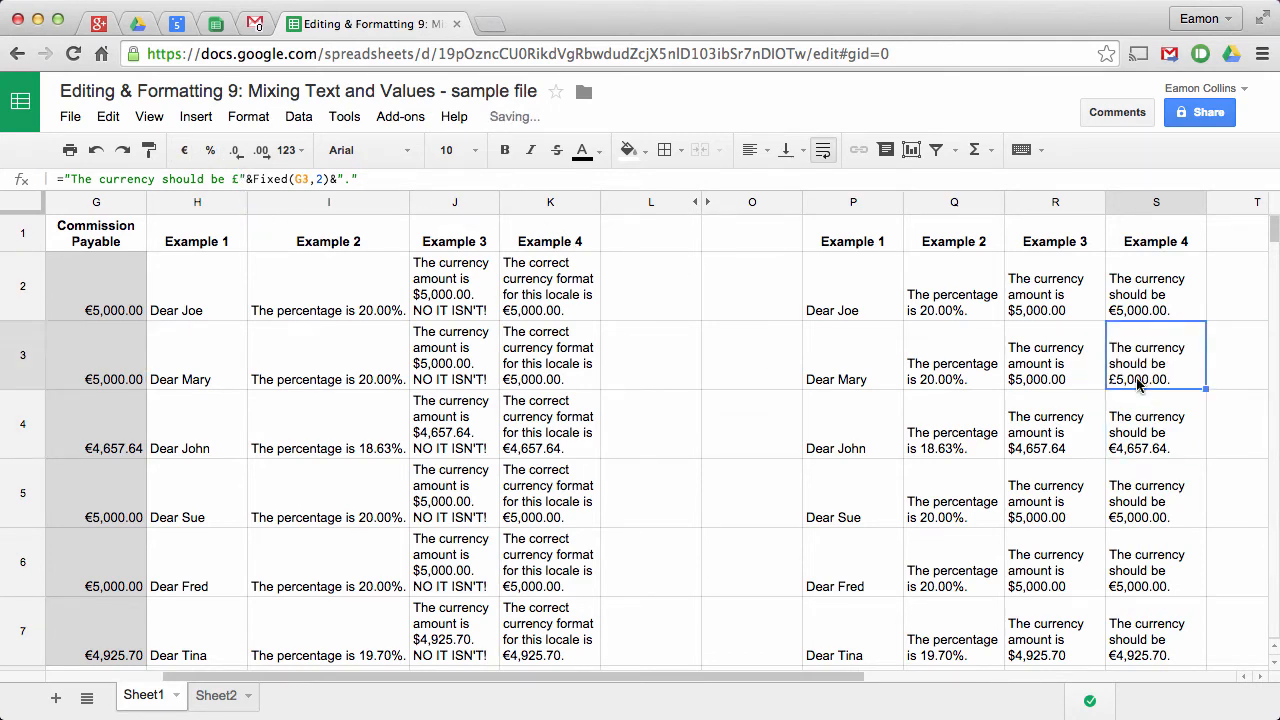
- Switch to Sheet2 and clear the starting position and extracted date values in B2:C3
click(216, 695)
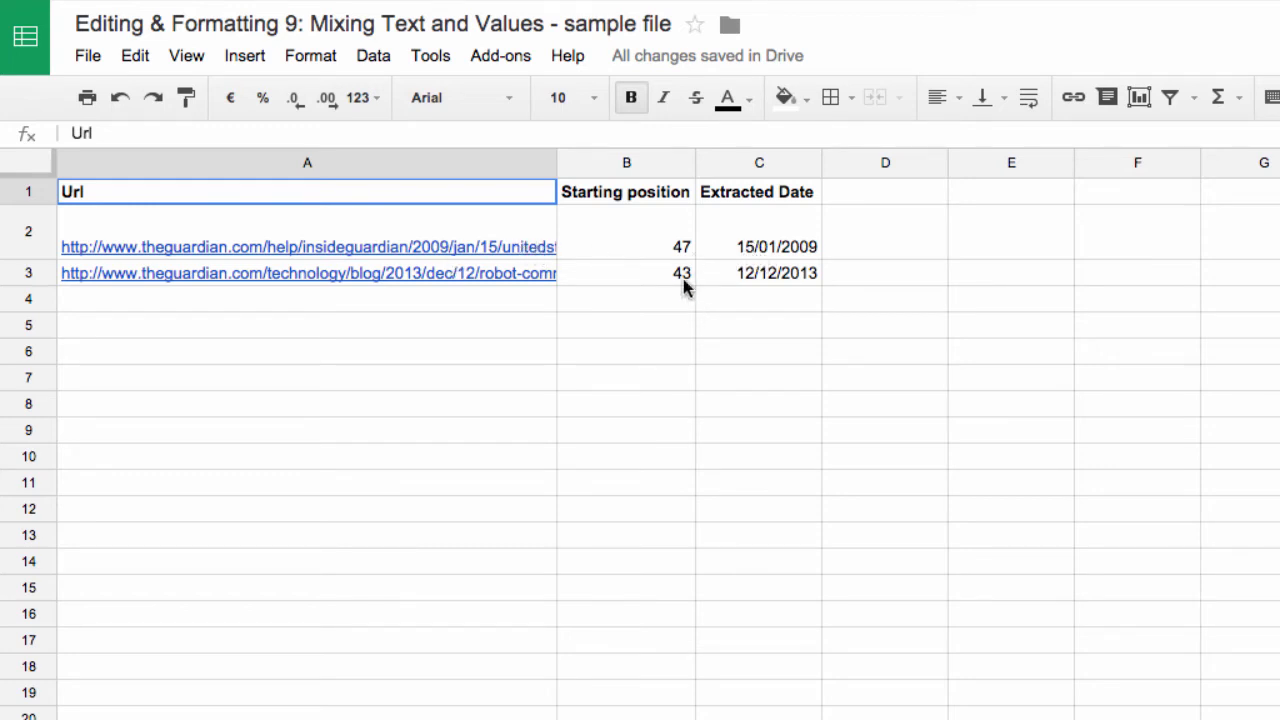
drag(630, 248, 771, 266)
key(Delete)
- Enter =SEARCH("/2",A2) in B2 to find the date's starting position and fill the formula down to B3
text(sea)
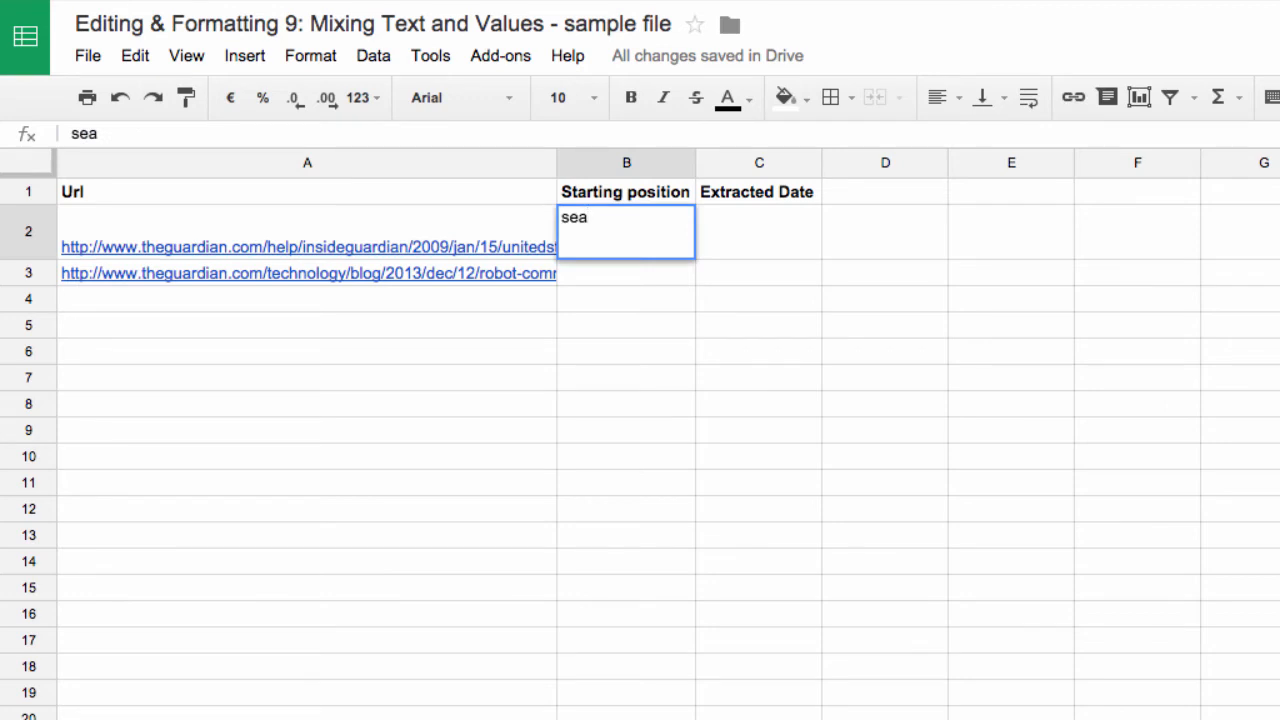
text(t)
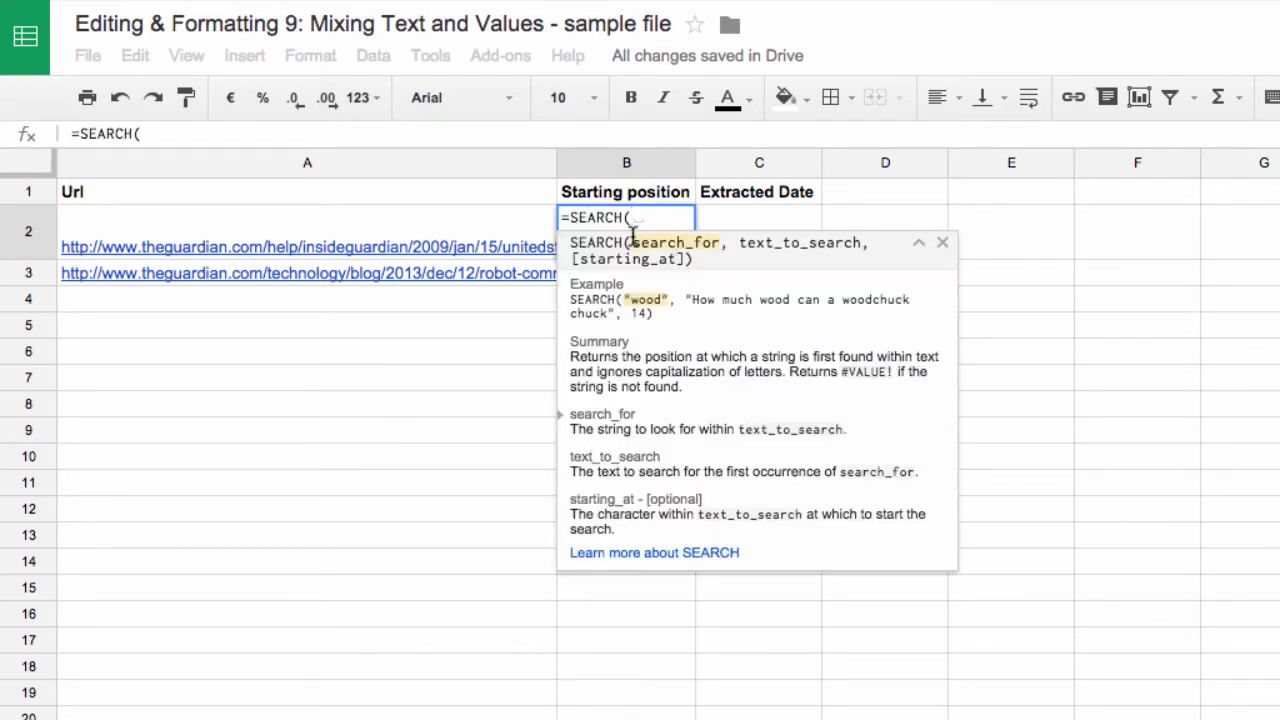
text(")
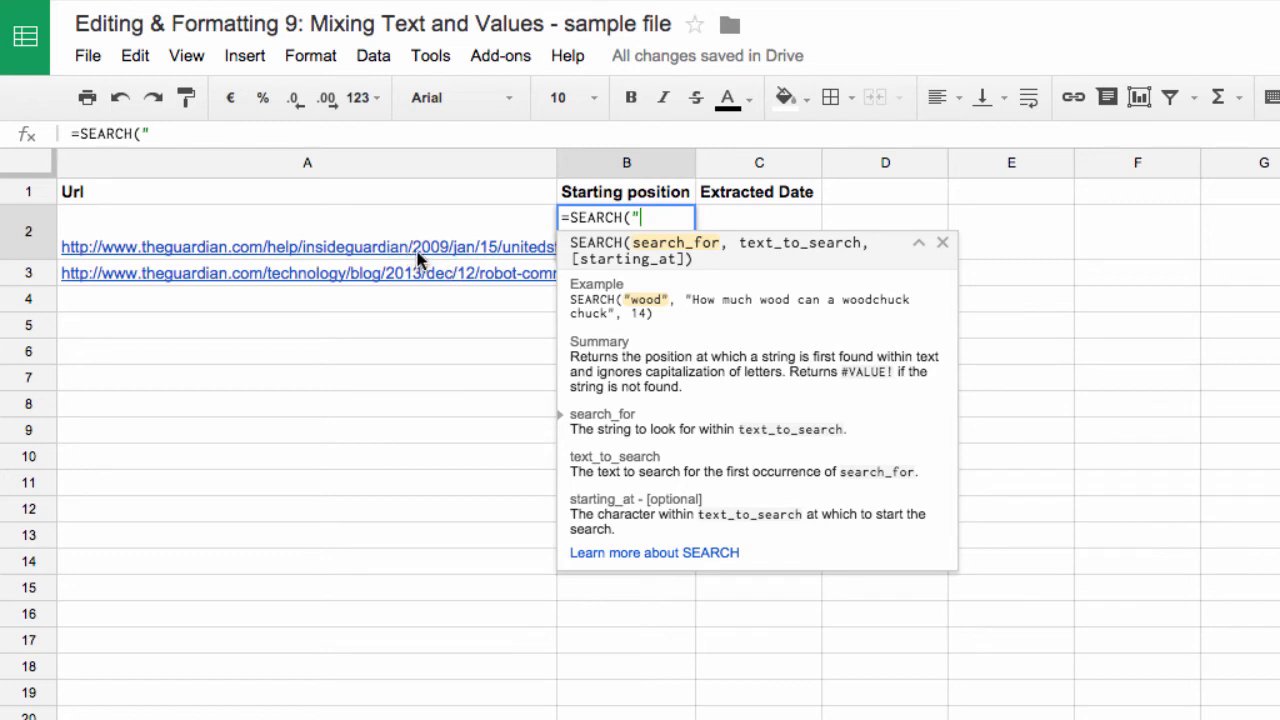
text(/2",)
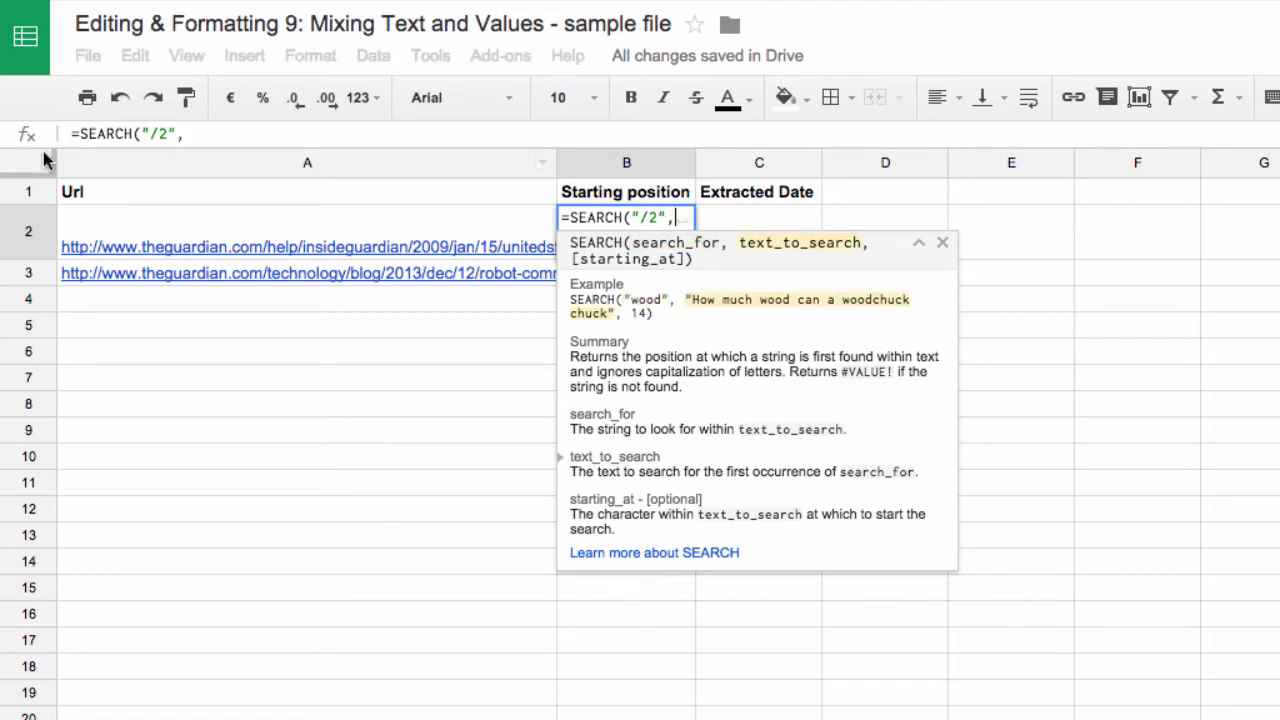
click(310, 236)
text())
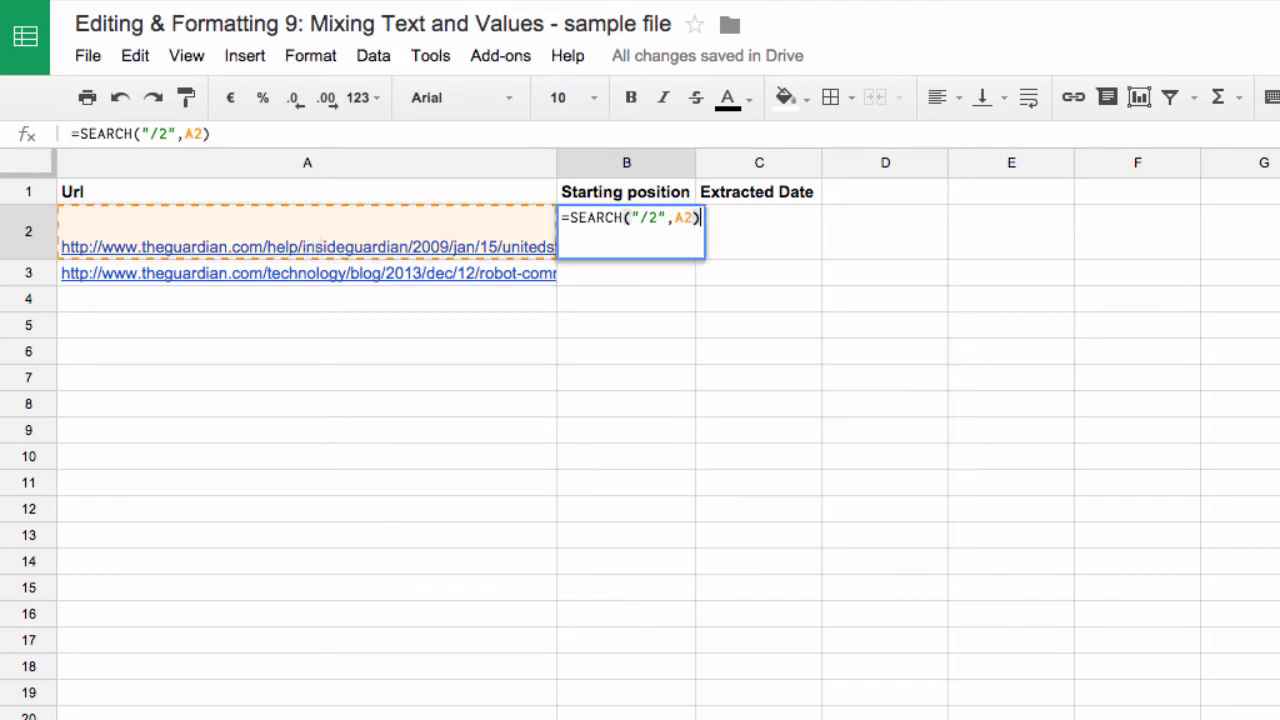
key(Return)
click(645, 251)
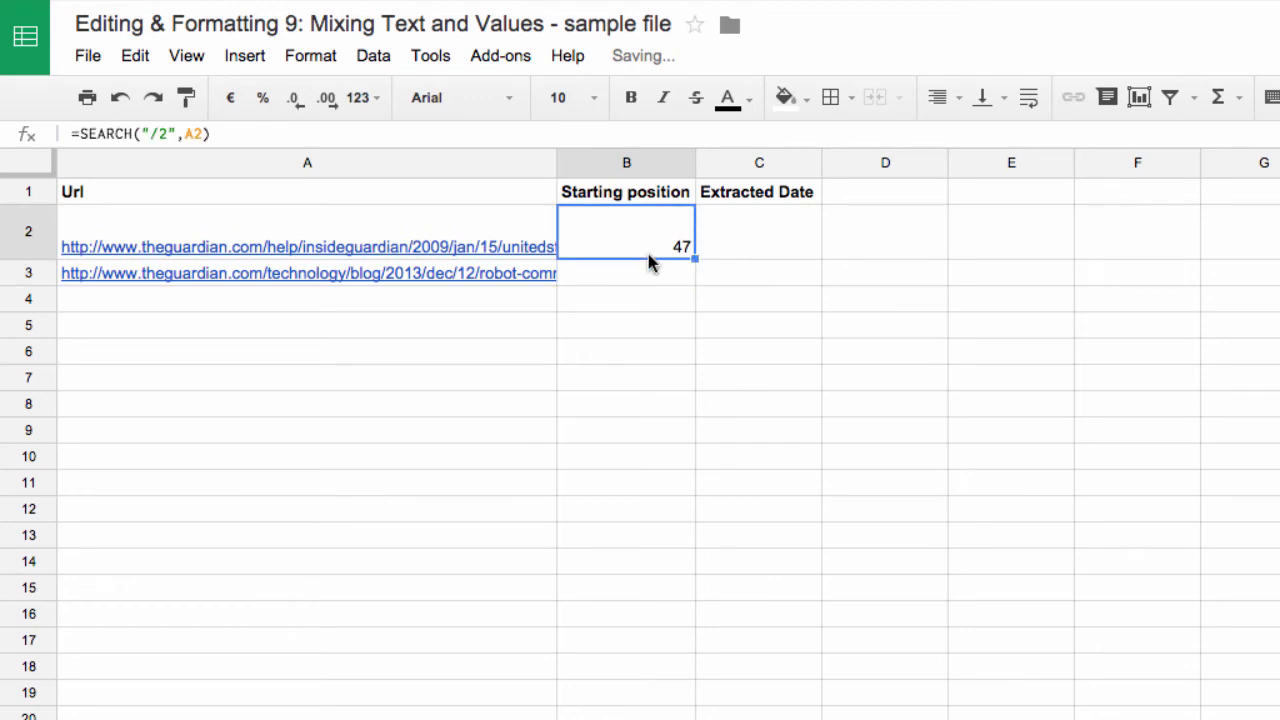
drag(693, 258, 693, 282)
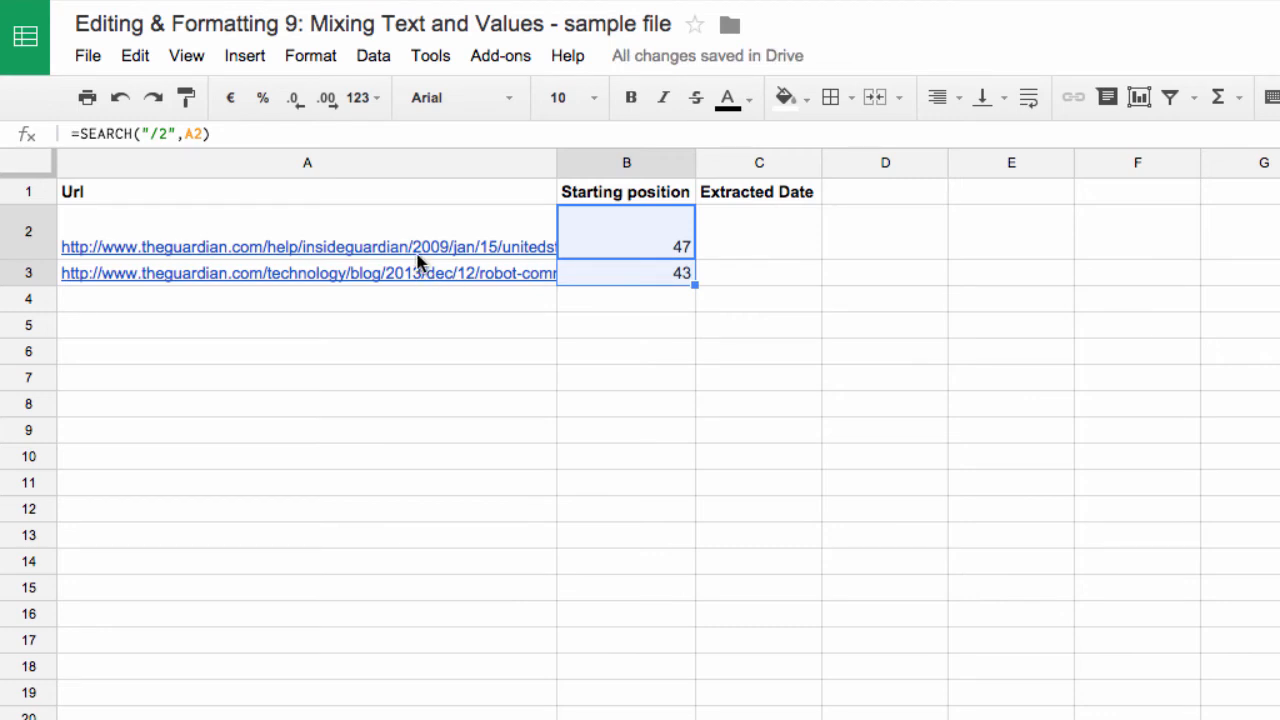
click(657, 246)
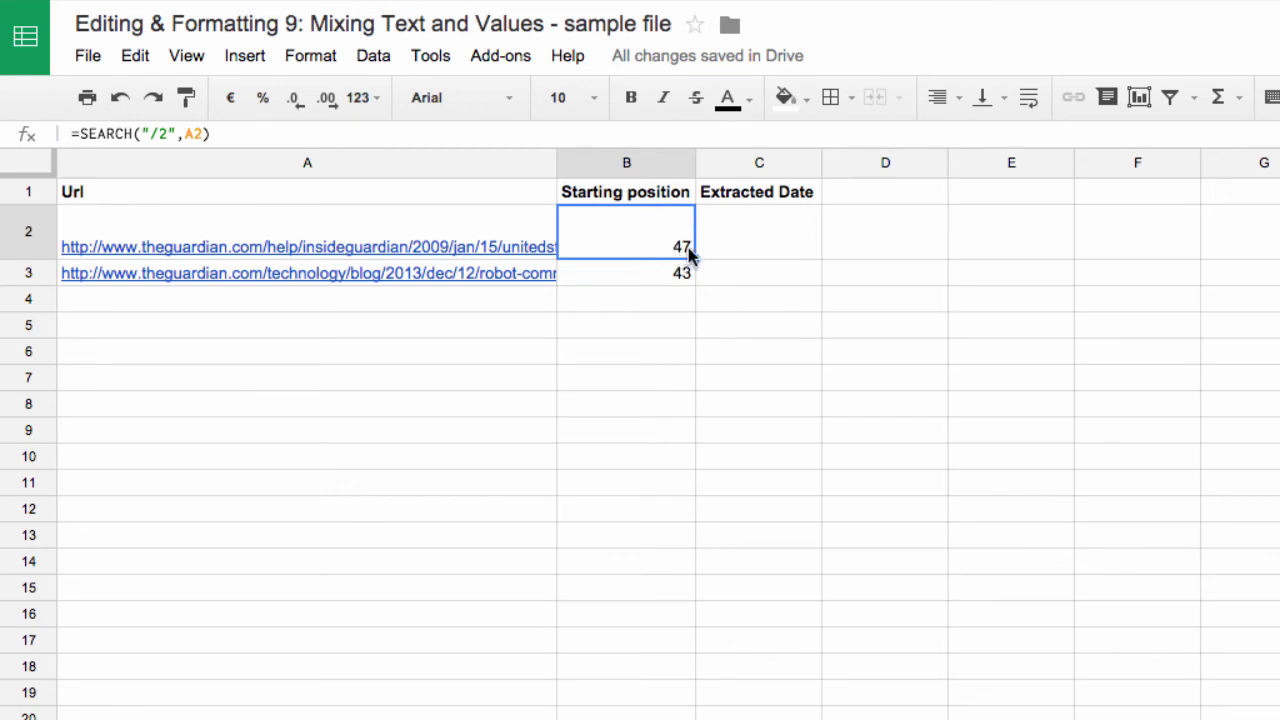
- Enter =mid(A2,B2+1,11) in C2 to extract the date text and fill the formula down to C3
click(724, 250)
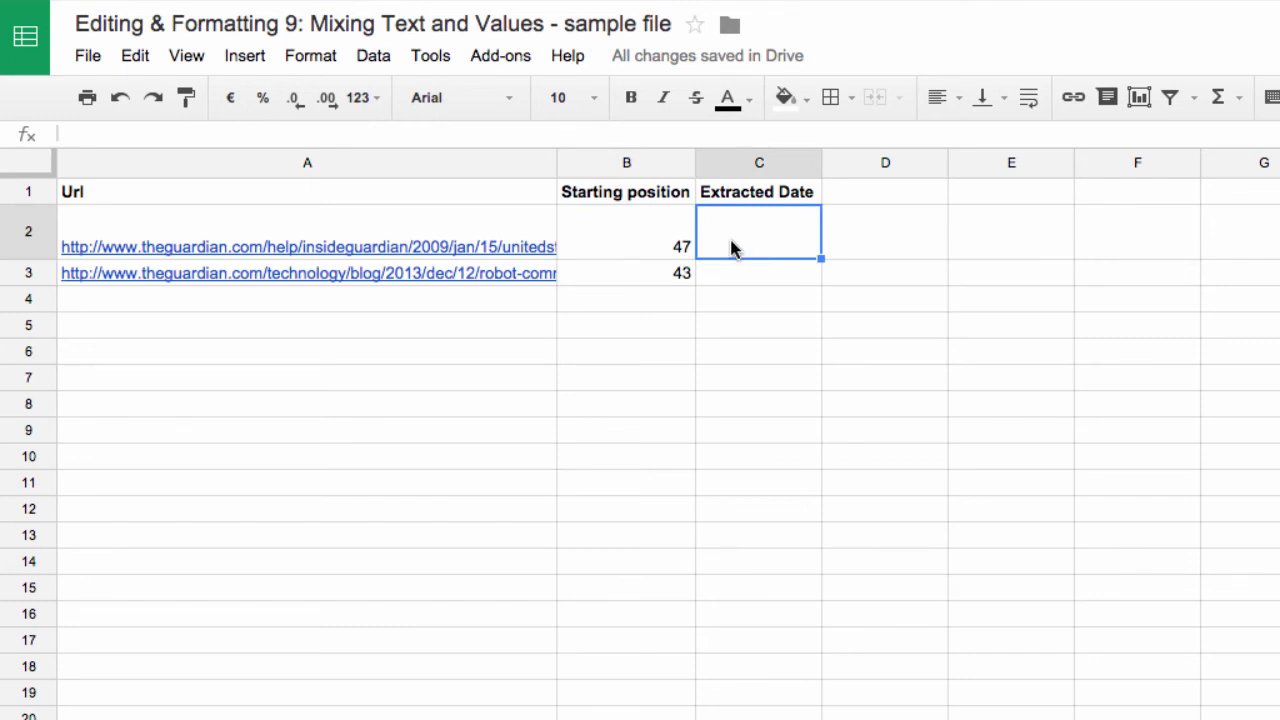
text(=mid()
click(495, 216)
text(,)
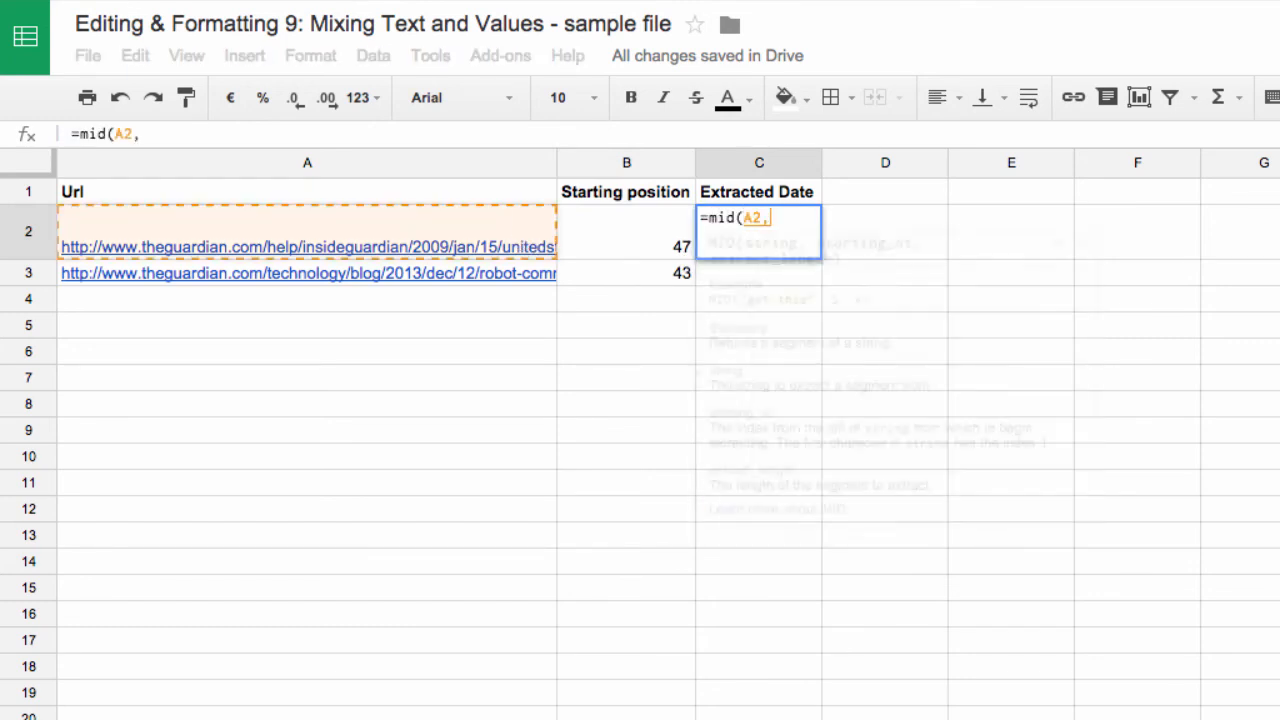
click(614, 224)
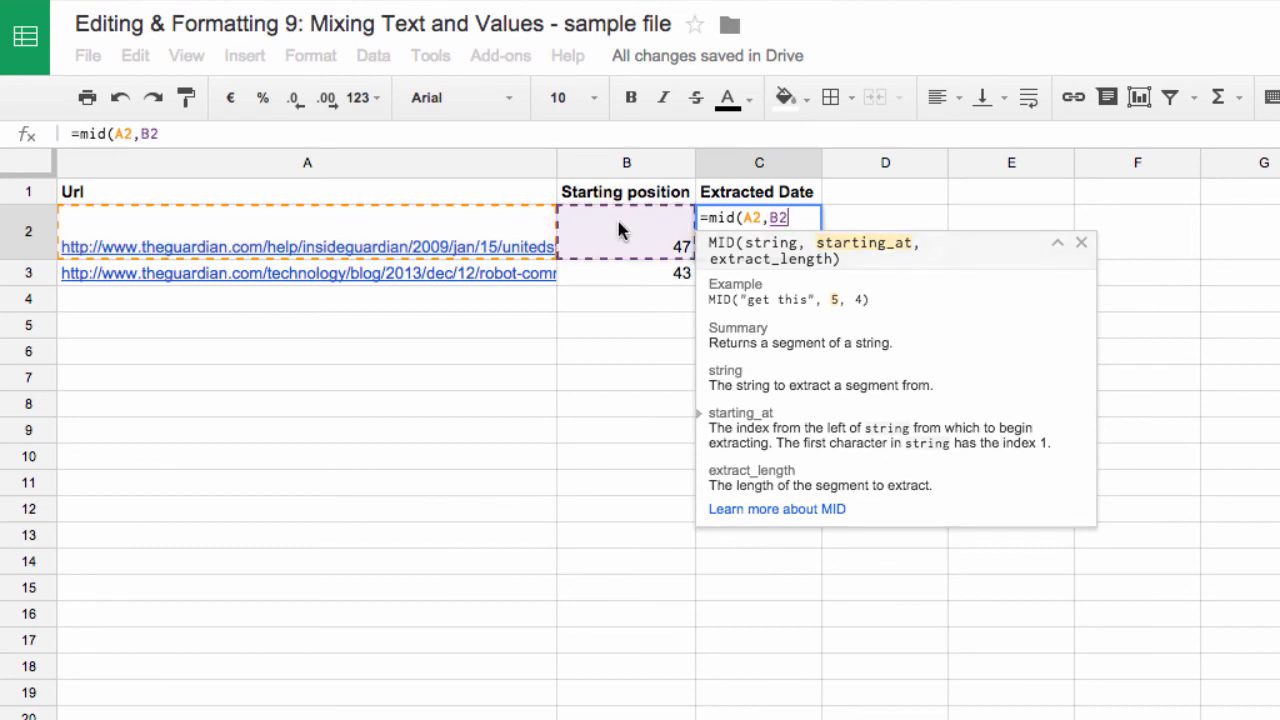
text(+1,)
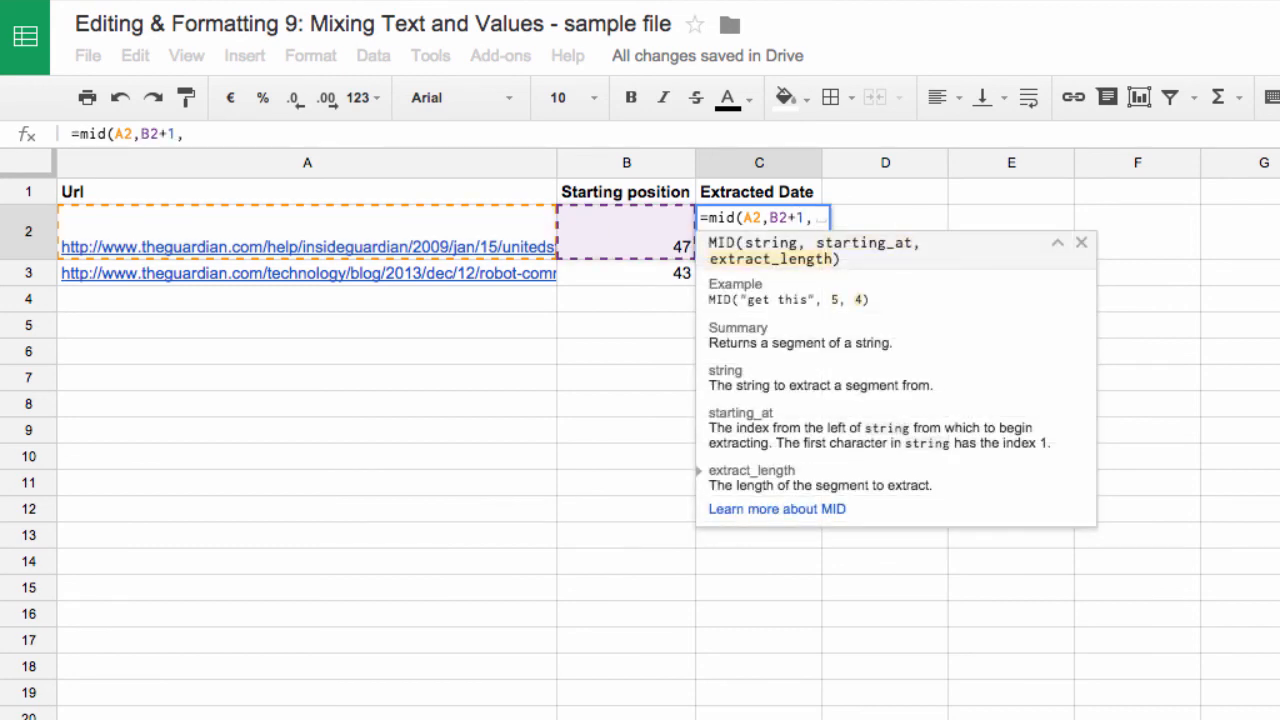
text(11))
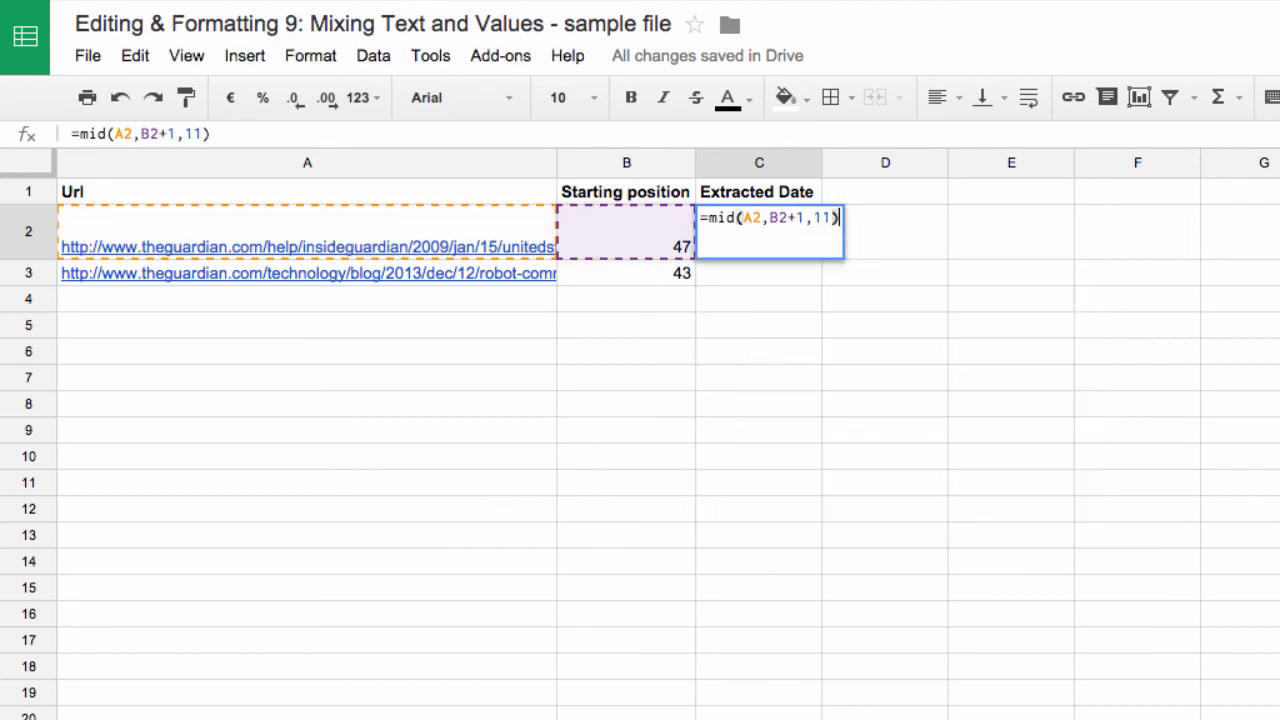
key(Return)
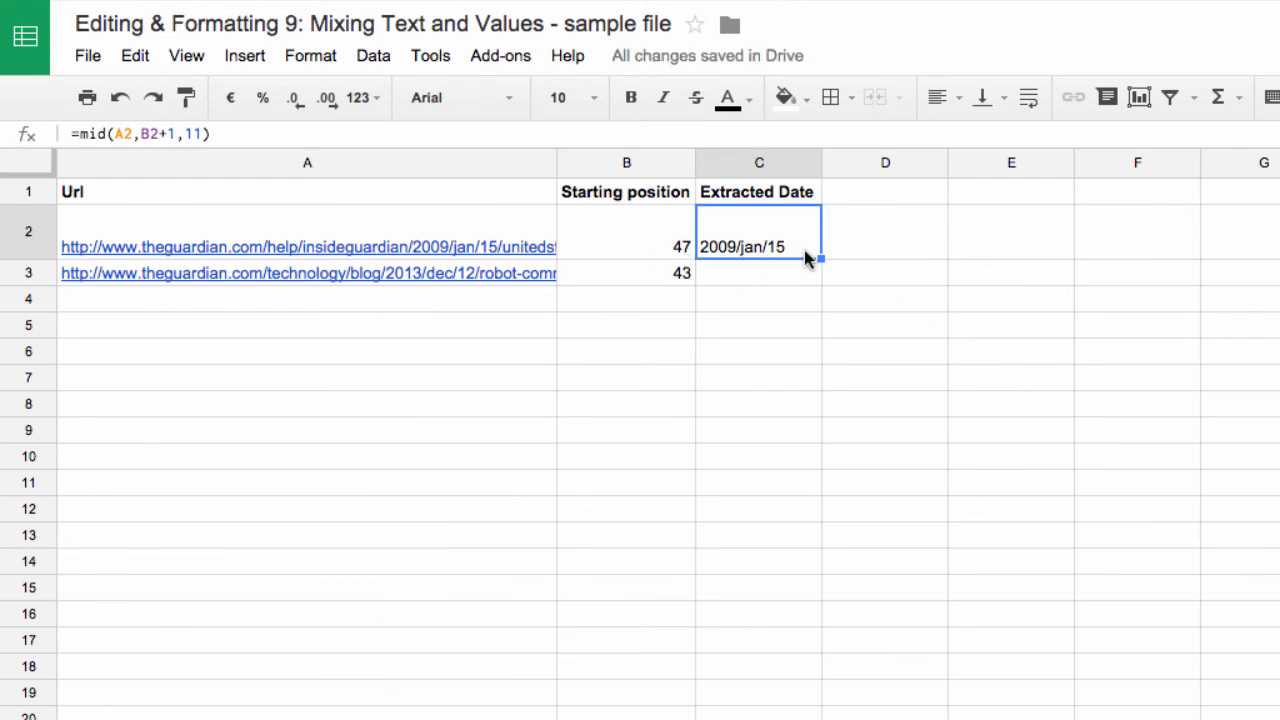
drag(820, 266, 811, 283)
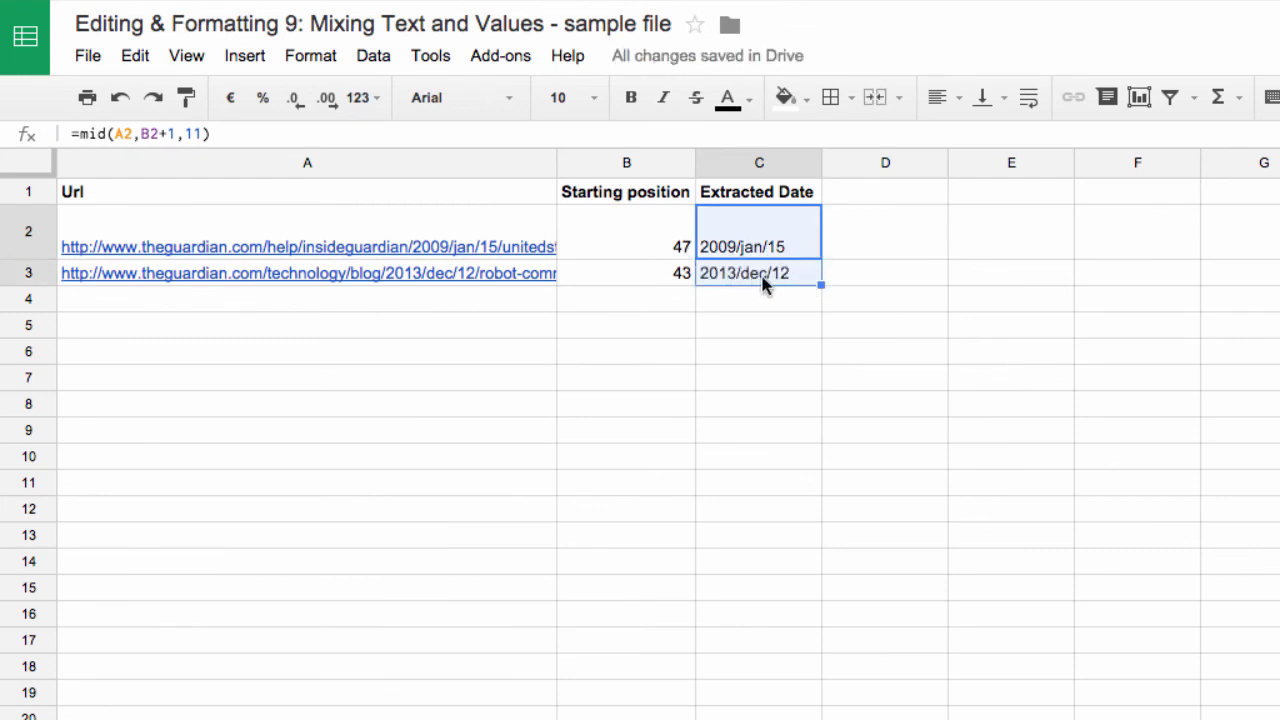
- Append *1 to the C2 formula to convert its text into a date value and fill it down to C3
click(228, 134)
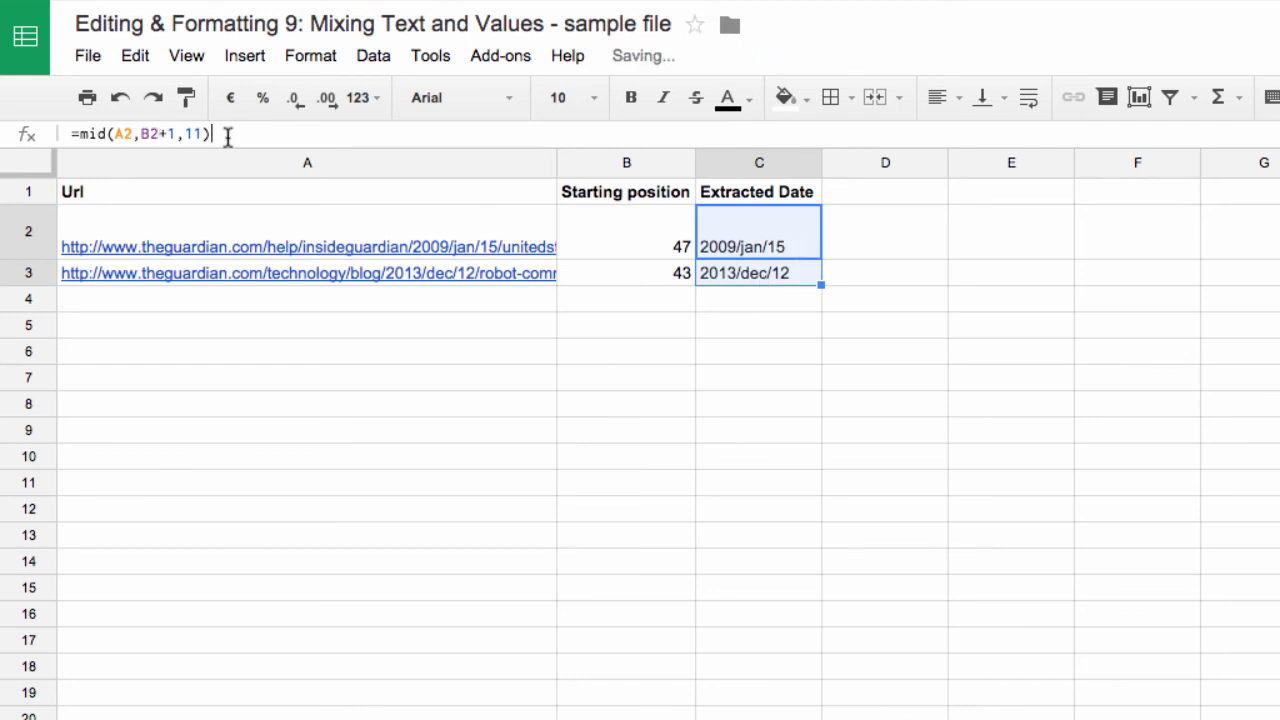
text(*1)
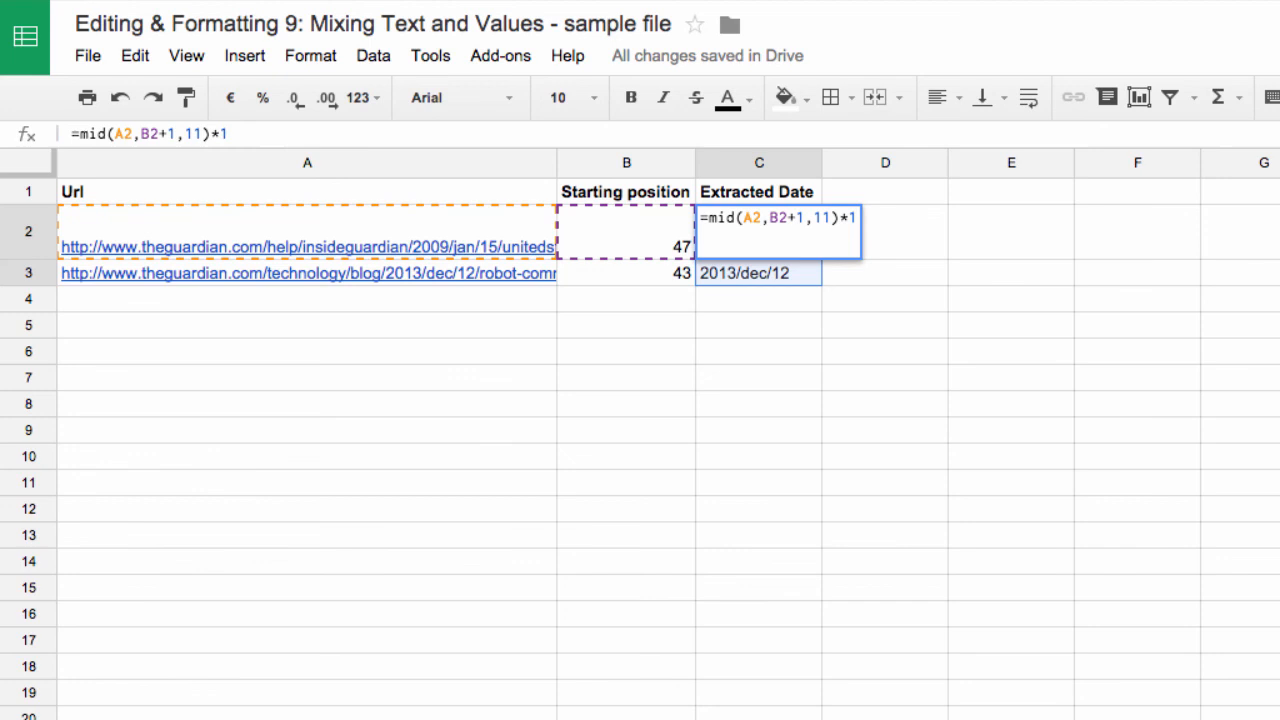
key(Return)
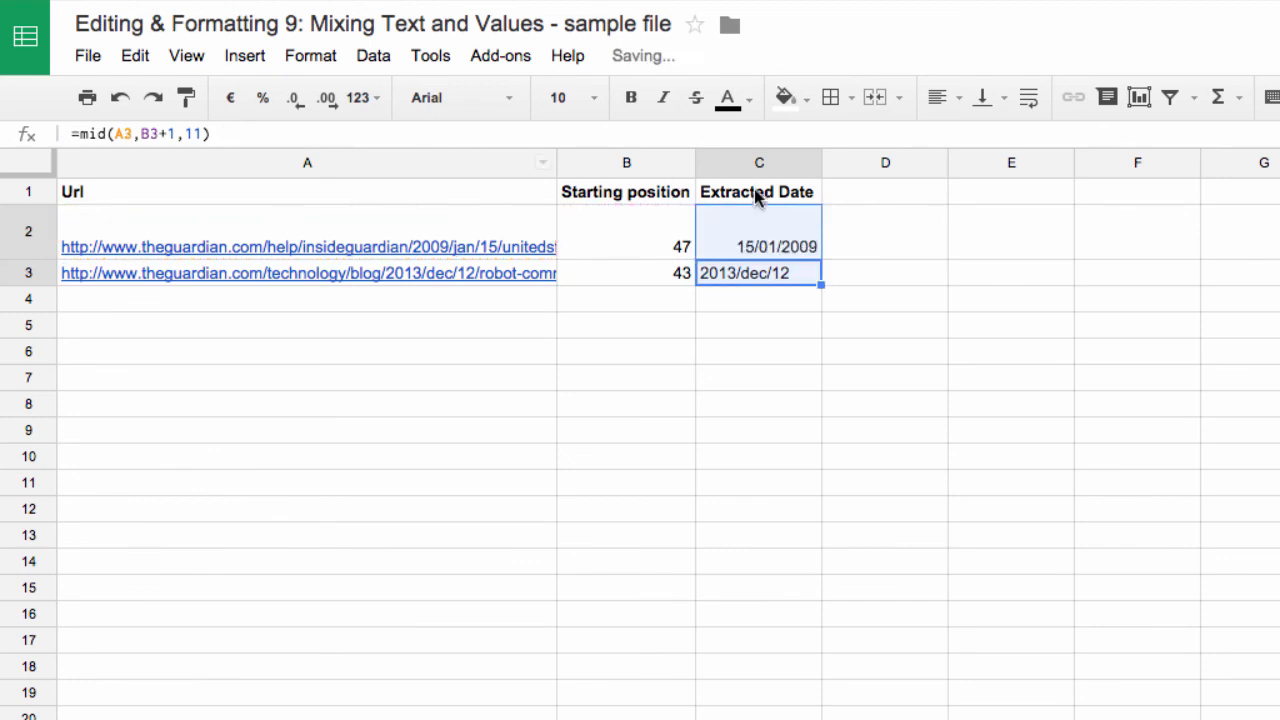
click(791, 249)
drag(820, 259, 818, 276)
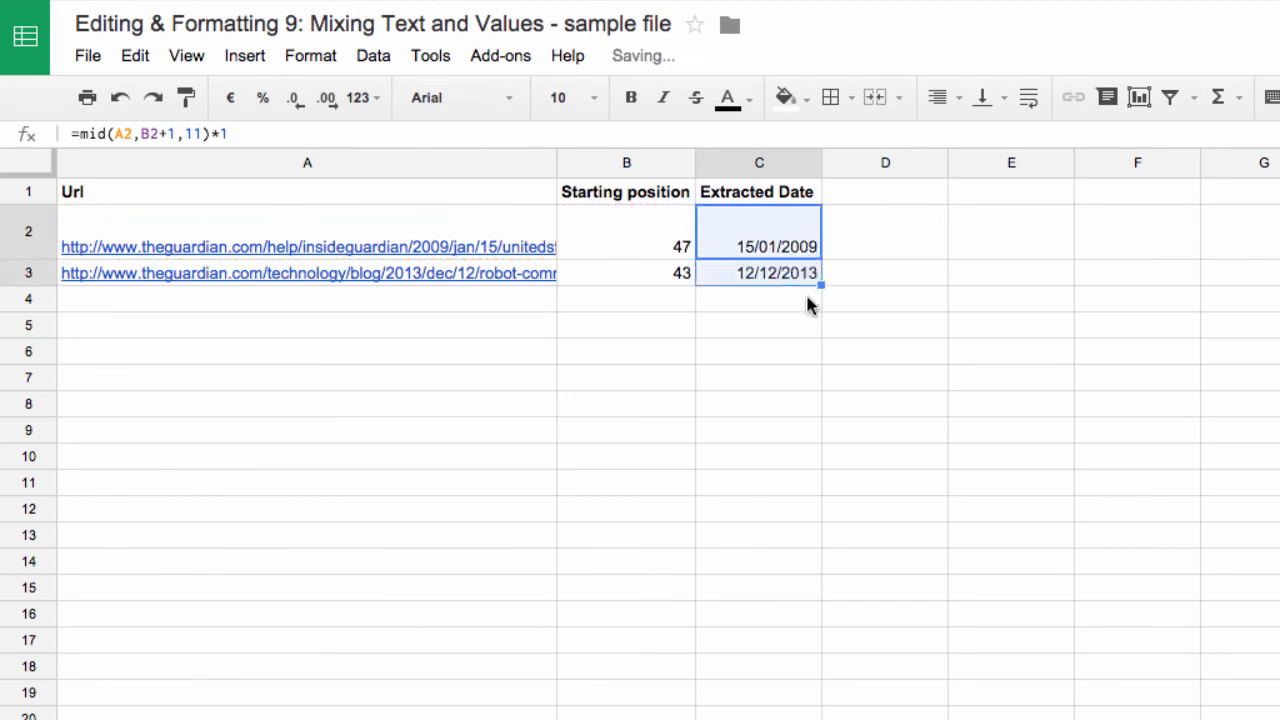